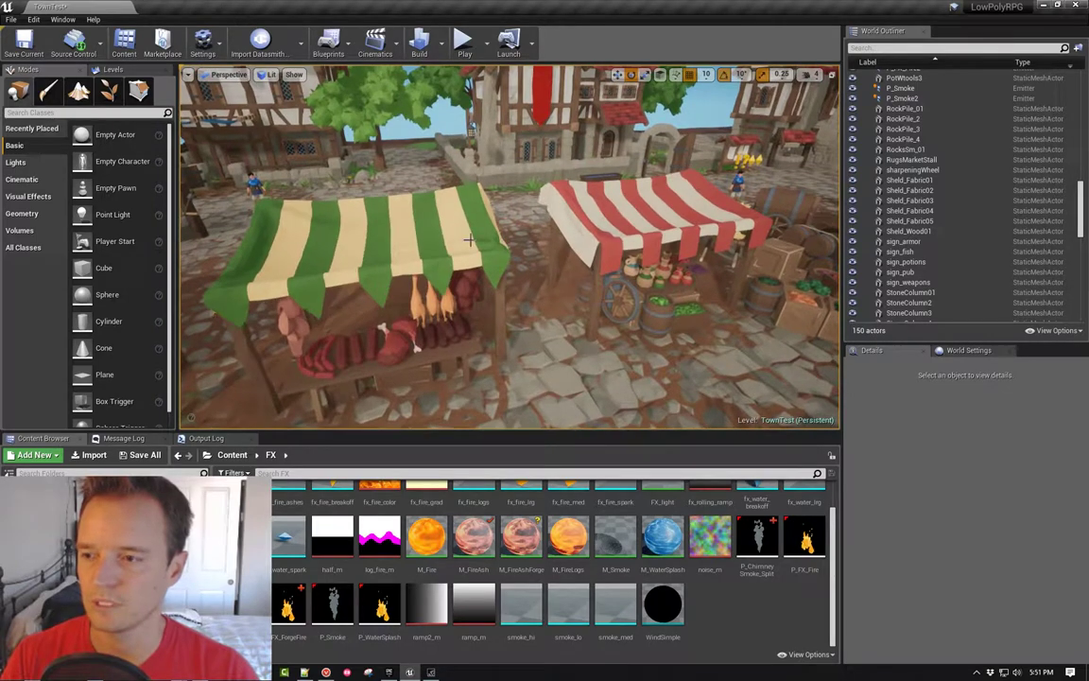
Open the static mesh of the green-striped market stall and view its UV channels 0 and 1
{"action": "left_click", "coordinate": [400, 221]}
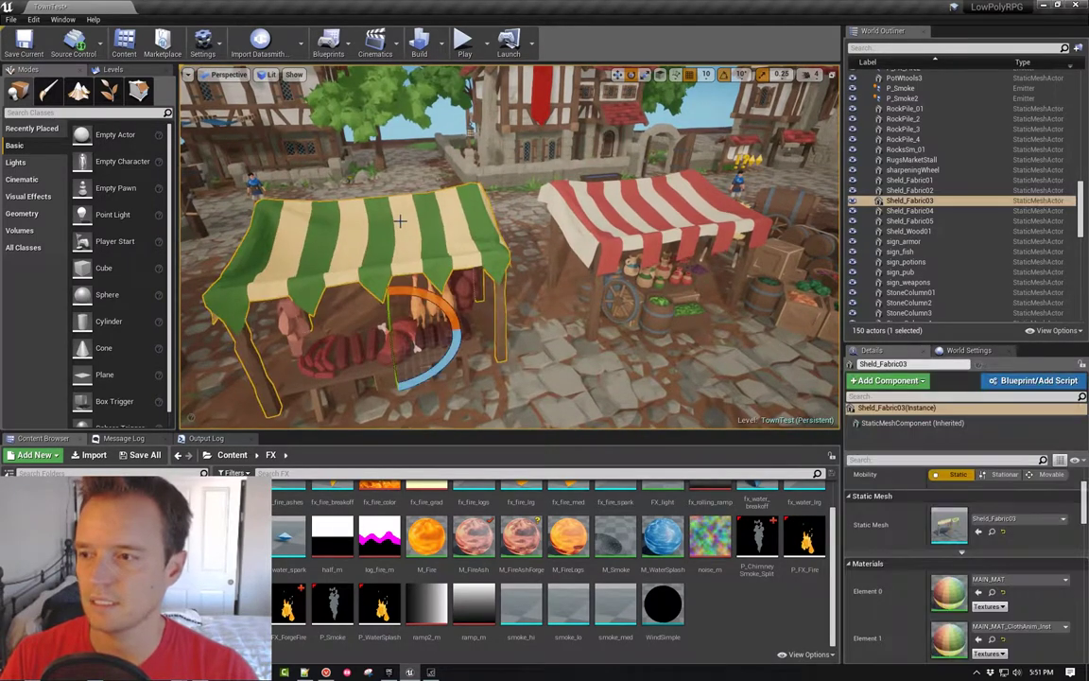
{"action": "left_click", "coordinate": [621, 203]}
{"action": "key", "text": "Escape"}
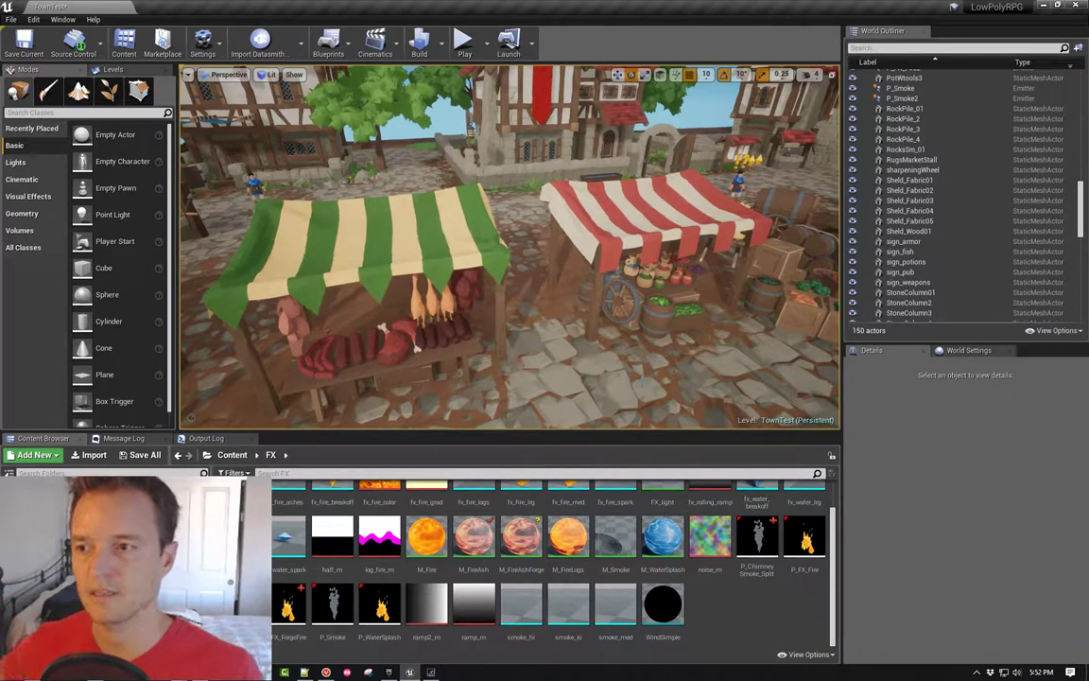
{"action": "left_click", "coordinate": [369, 276]}
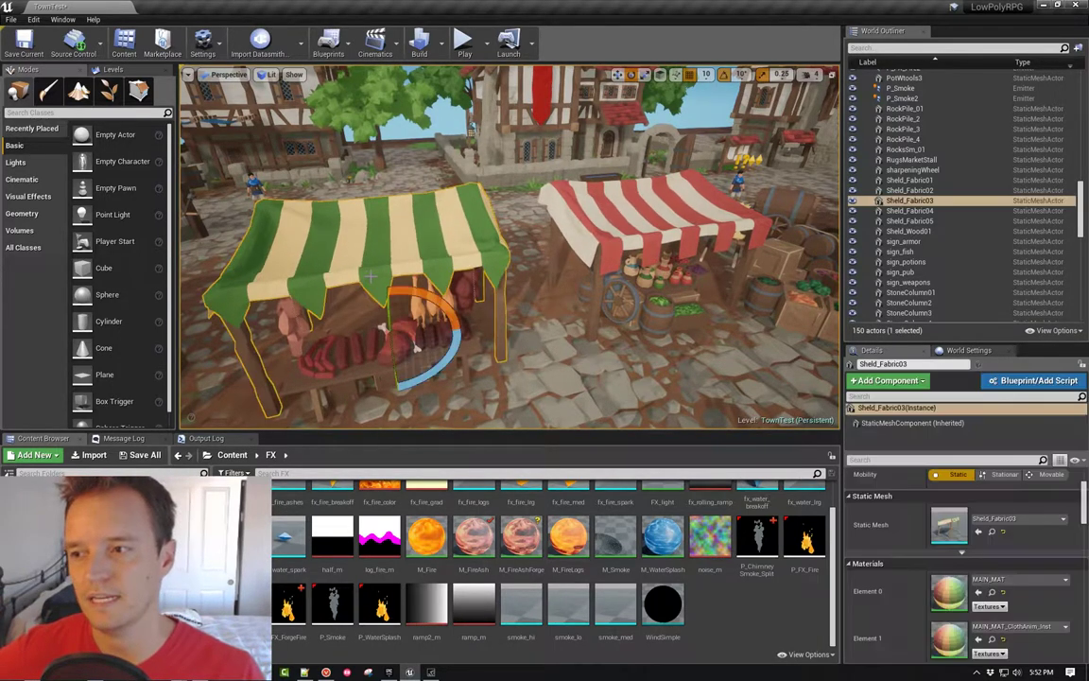
{"action": "double_click", "coordinate": [950, 526]}
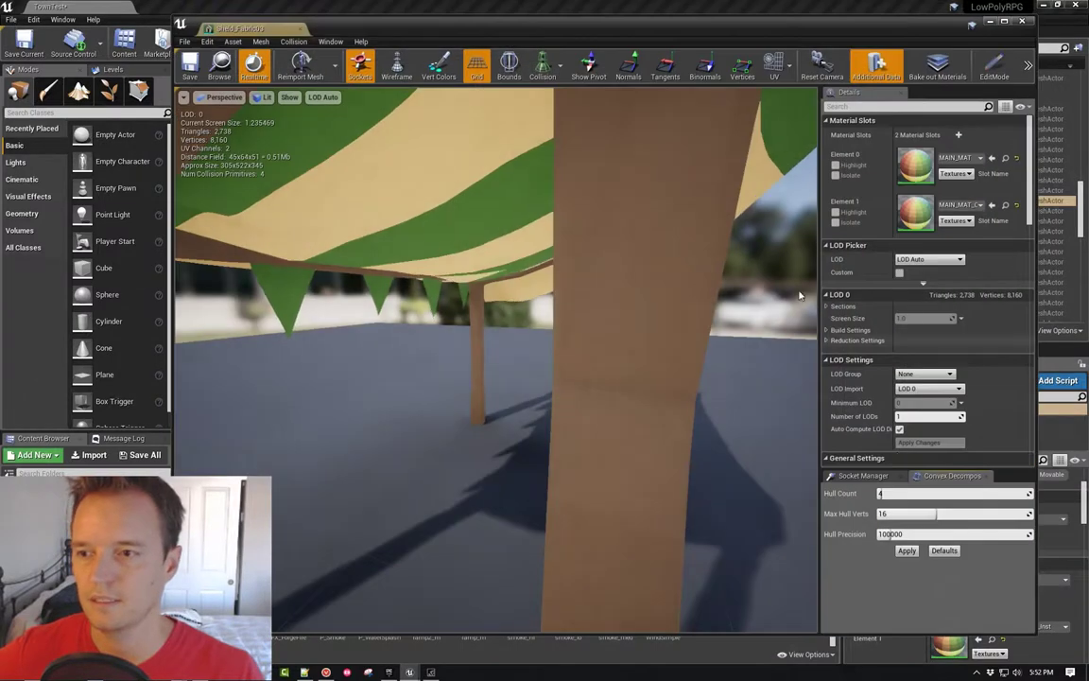
{"action": "left_click", "coordinate": [787, 66]}
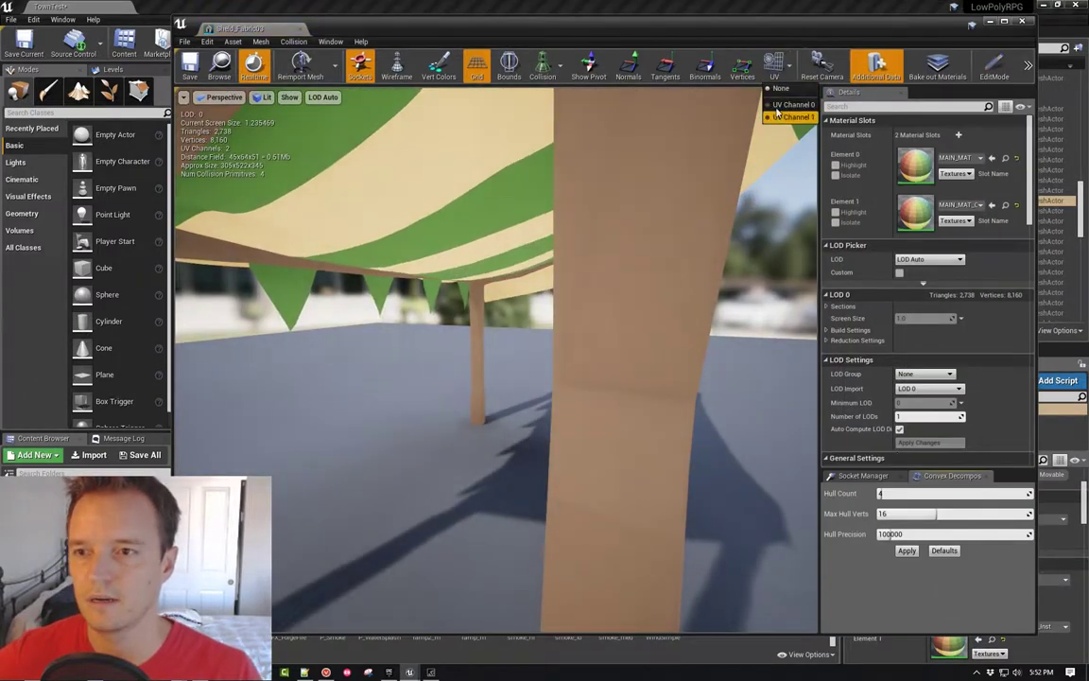
{"action": "left_click", "coordinate": [777, 110]}
{"action": "left_click", "coordinate": [774, 67]}
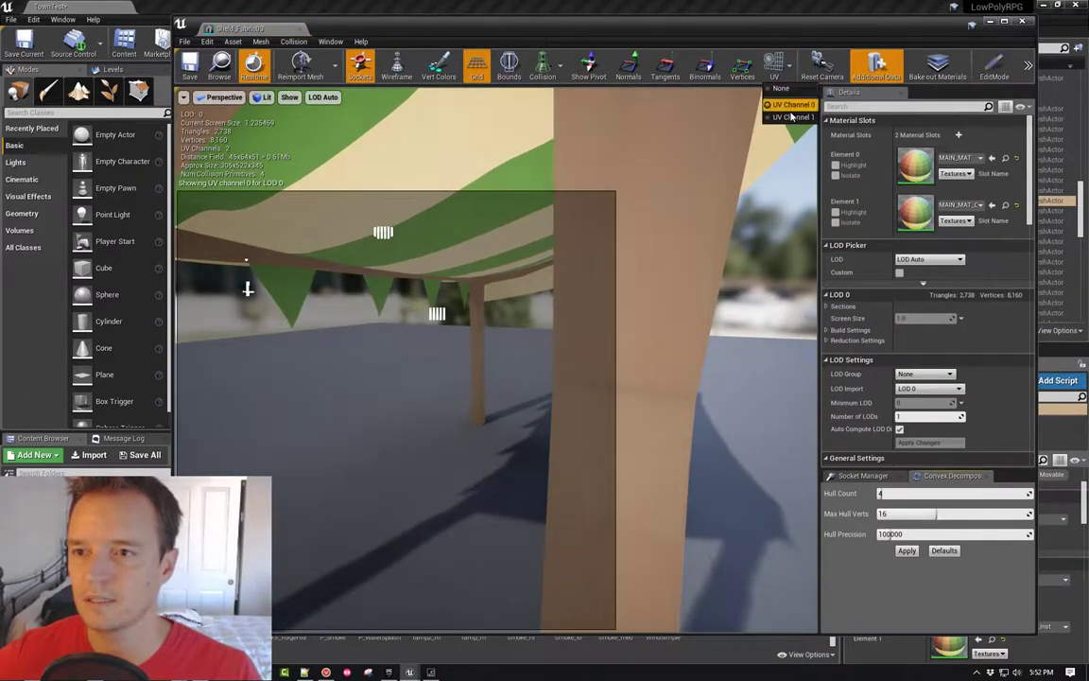
{"action": "left_click", "coordinate": [789, 121]}
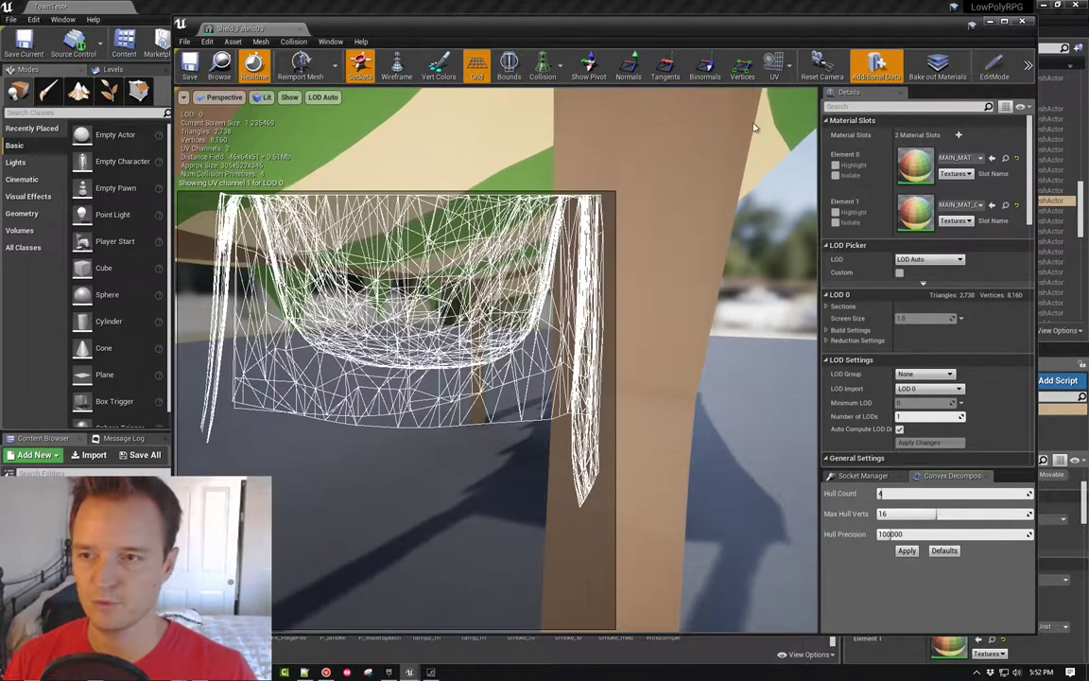
{"action": "left_click", "coordinate": [1023, 22]}
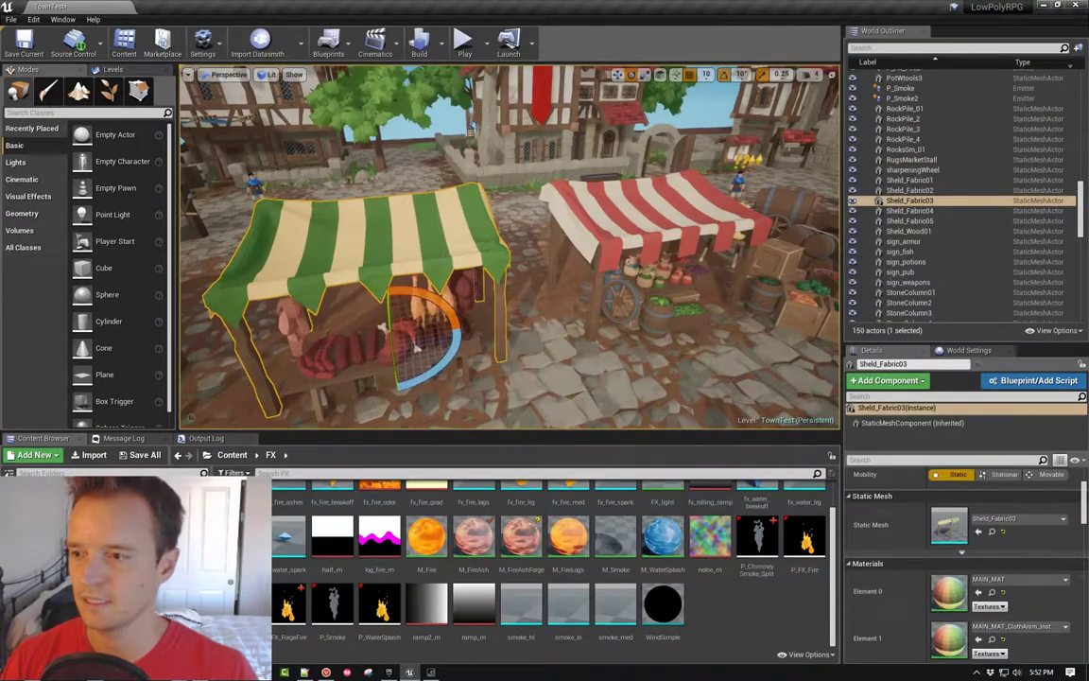
{"action": "key", "text": "Escape"}
Examine the cloth awnings of the market stalls, including the red tent and the blue-covered fish stall
{"action": "right_click_drag", "start_coordinate": [511, 248], "coordinate": [468, 248]}
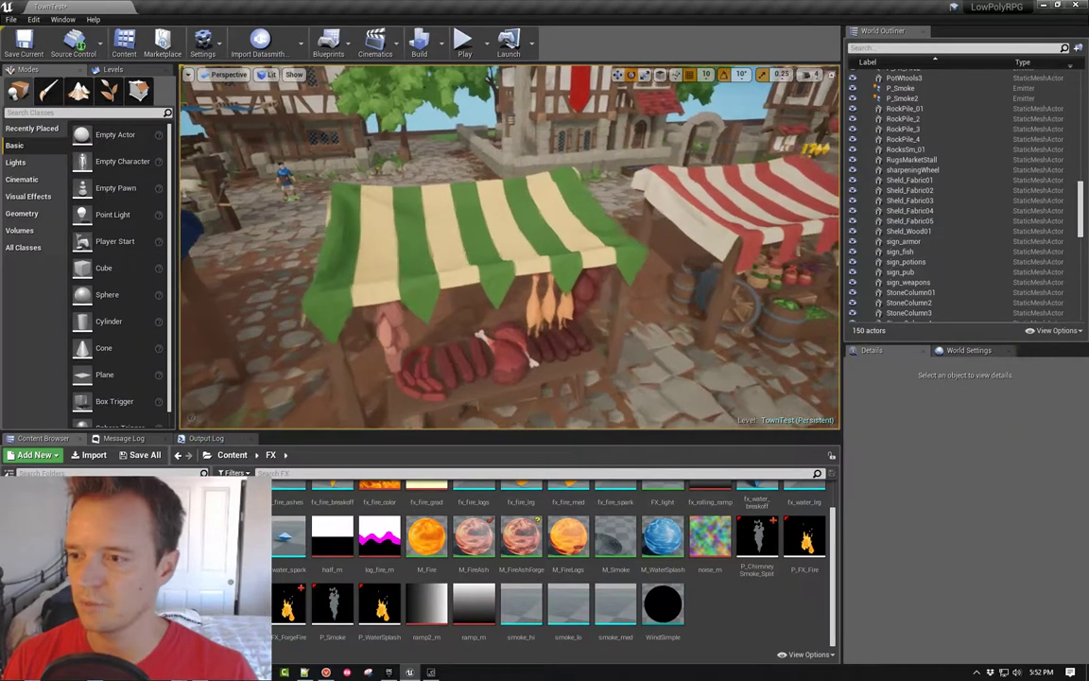
{"action": "left_click_drag", "start_coordinate": [532, 361], "coordinate": [504, 285]}
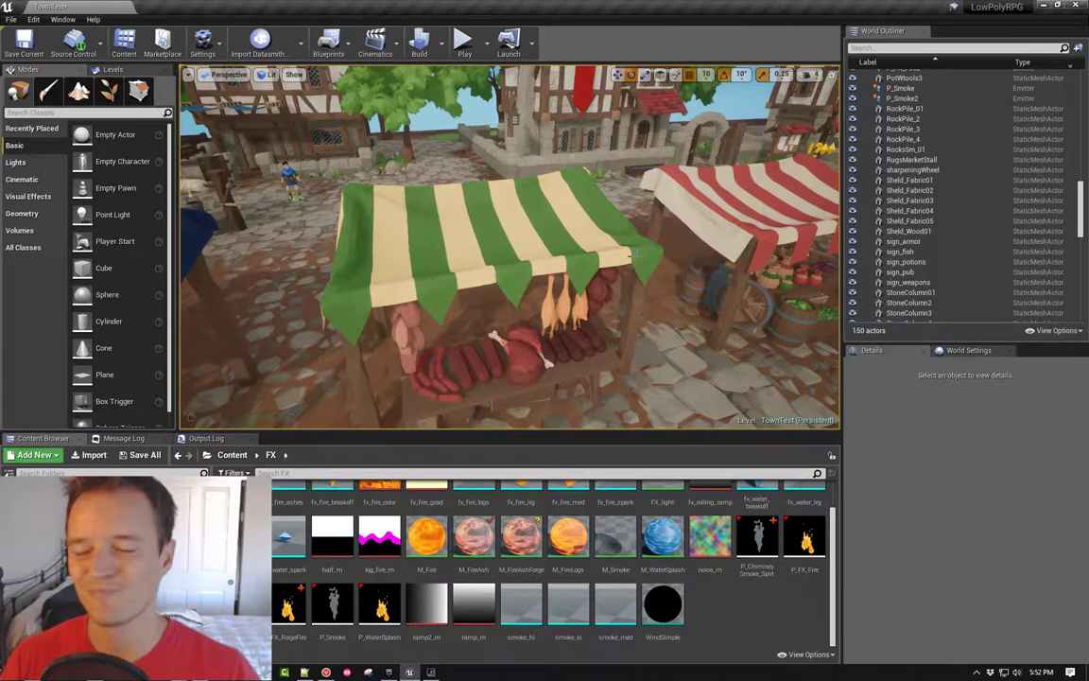
{"action": "right_click_drag", "start_coordinate": [616, 254], "coordinate": [593, 303]}
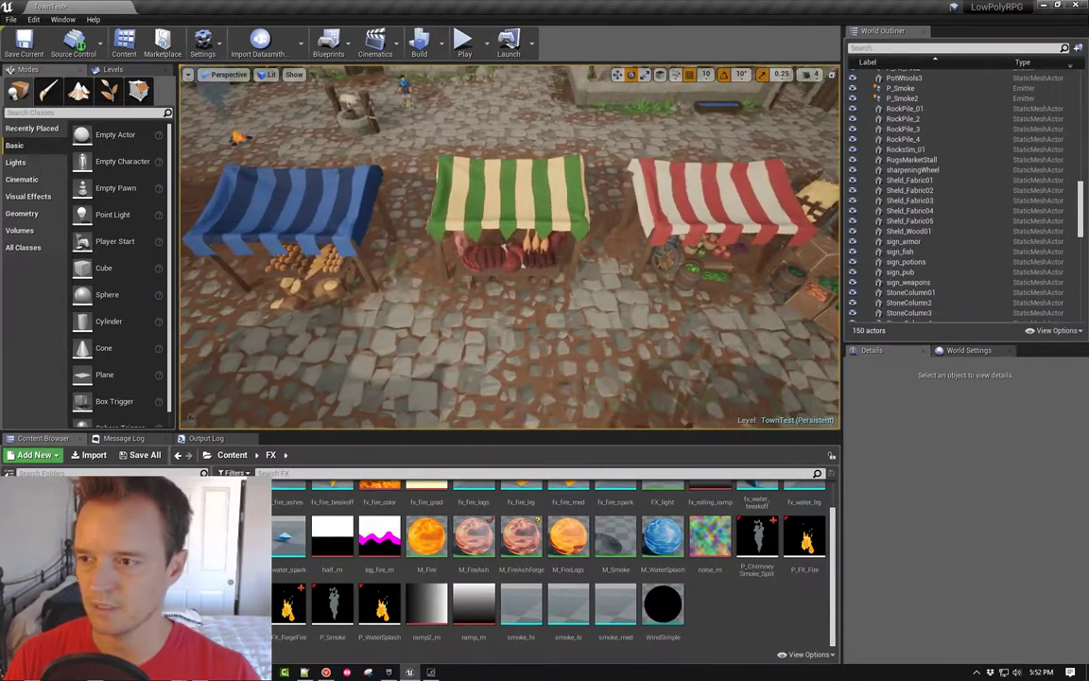
{"action": "right_click_drag", "start_coordinate": [615, 253], "coordinate": [615, 253]}
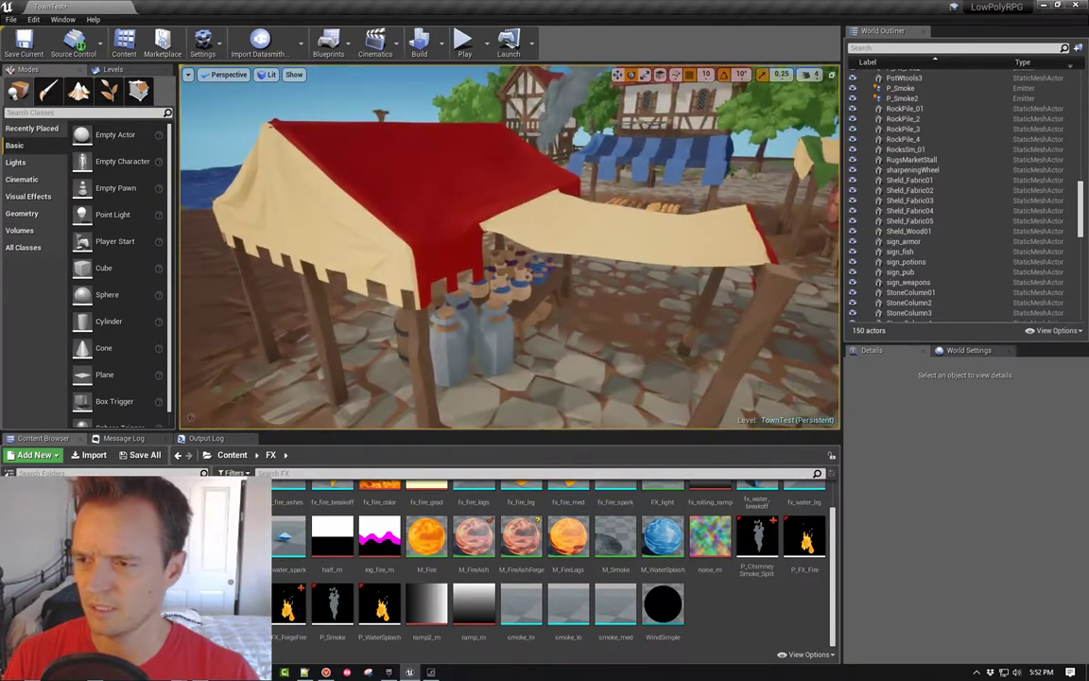
{"action": "right_click_drag", "start_coordinate": [517, 308], "coordinate": [516, 308]}
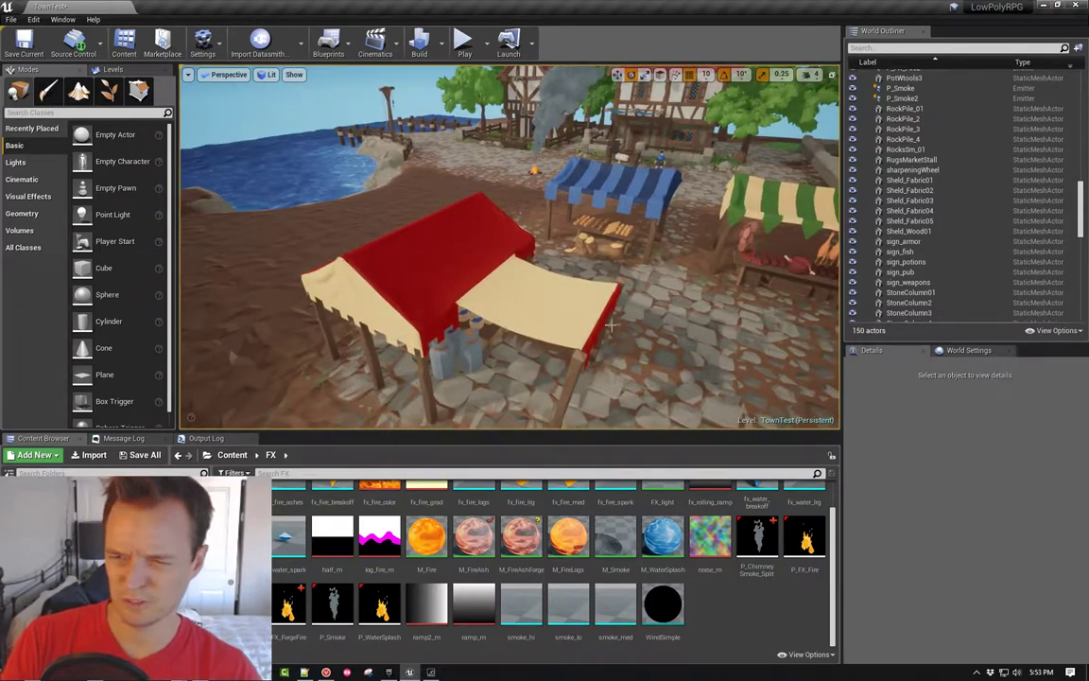
{"action": "right_click_drag", "start_coordinate": [609, 324], "coordinate": [608, 321]}
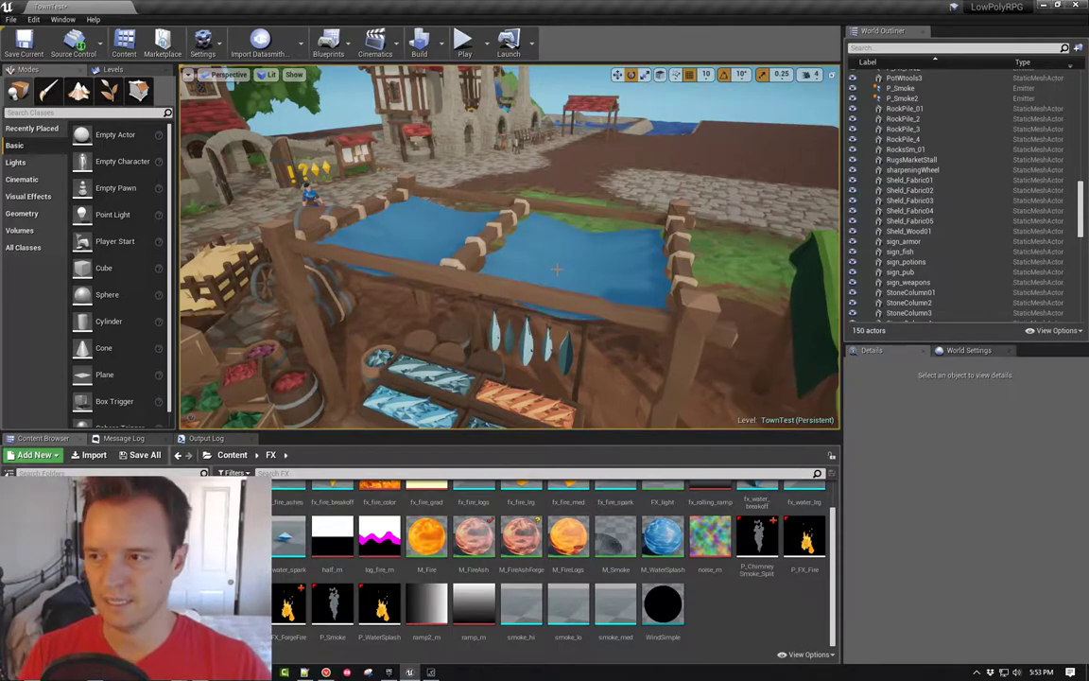
{"action": "right_click_drag", "start_coordinate": [554, 283], "coordinate": [463, 307]}
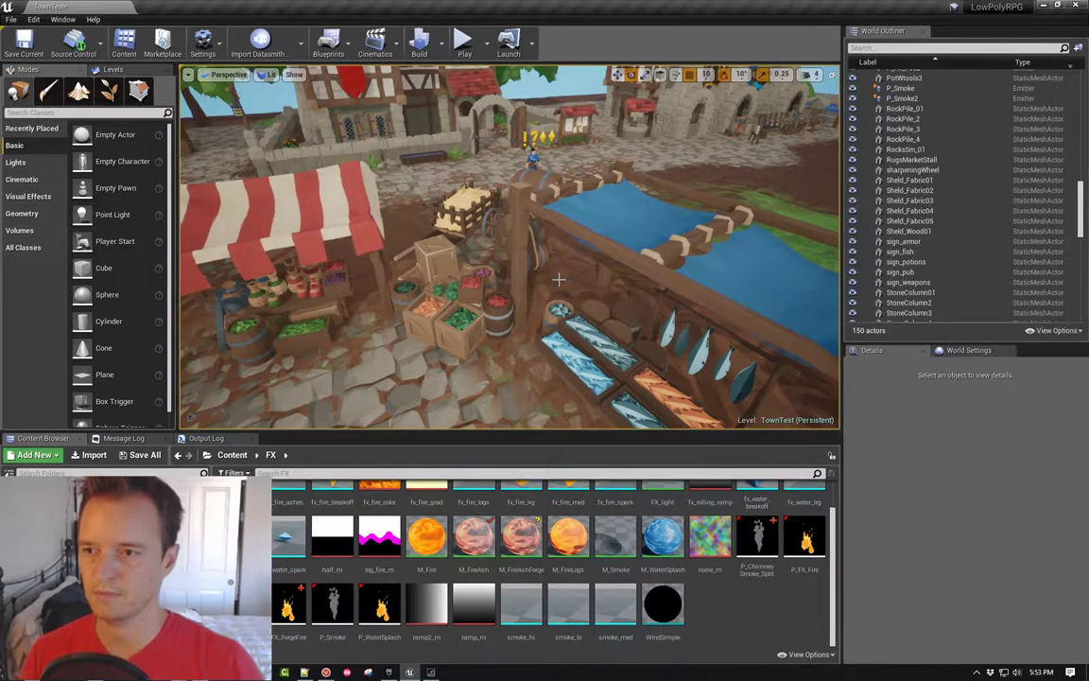
Inspect the blacksmith's forge area and the work table beside the fire
{"action": "right_click_drag", "start_coordinate": [758, 195], "coordinate": [861, 255]}
{"action": "key", "text": "w"}
{"action": "right_click_drag", "start_coordinate": [720, 244], "coordinate": [735, 193]}
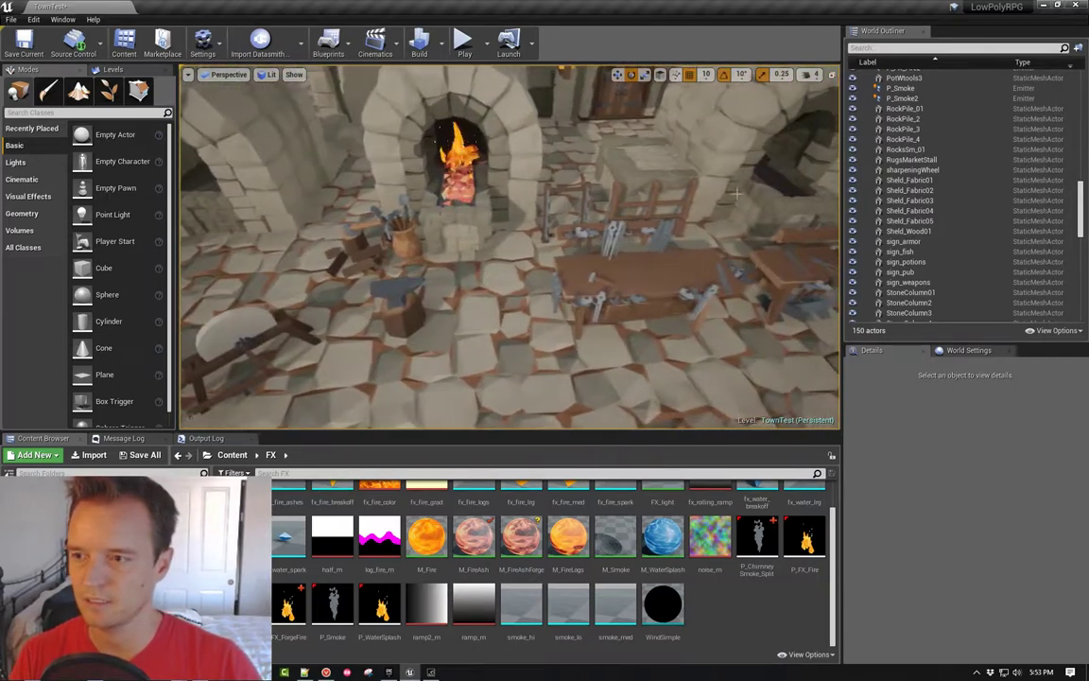
{"action": "left_click", "coordinate": [684, 275]}
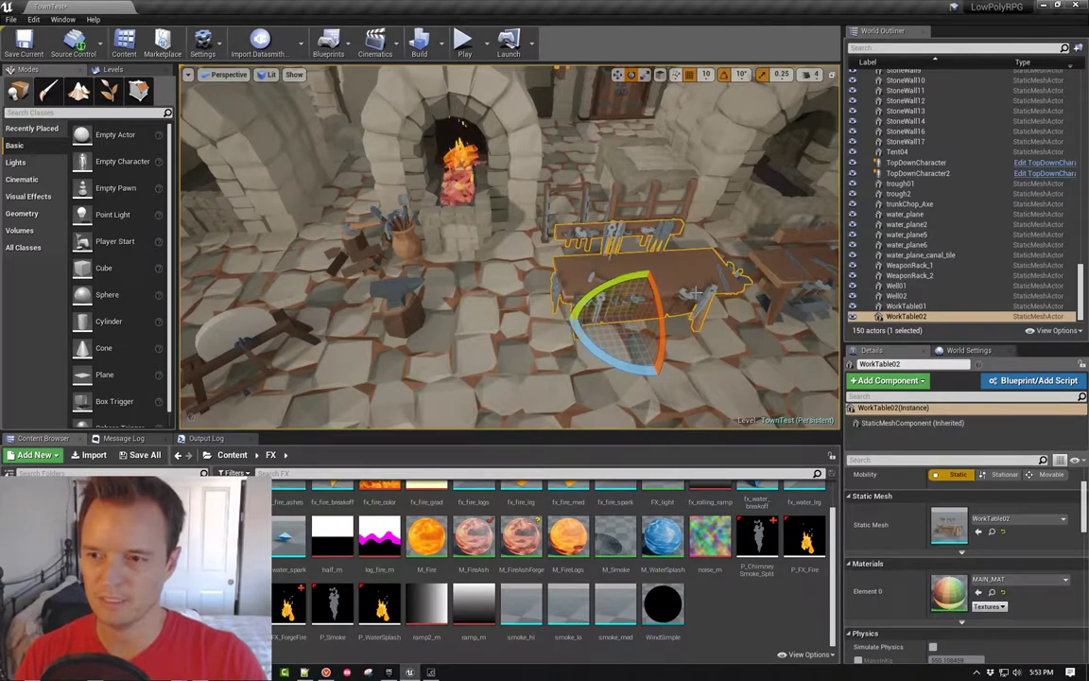
{"action": "key", "text": "Escape"}
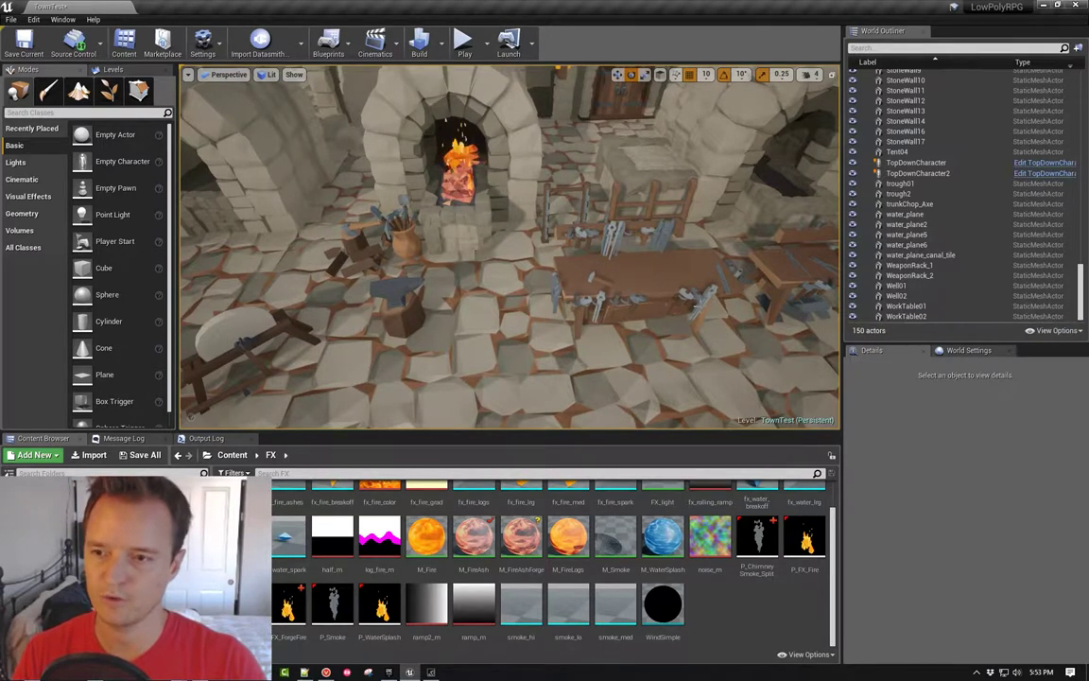
Examine the hanging shop signs on the timber-framed house opposite the forge
{"action": "right_click_drag", "start_coordinate": [510, 246], "coordinate": [456, 229]}
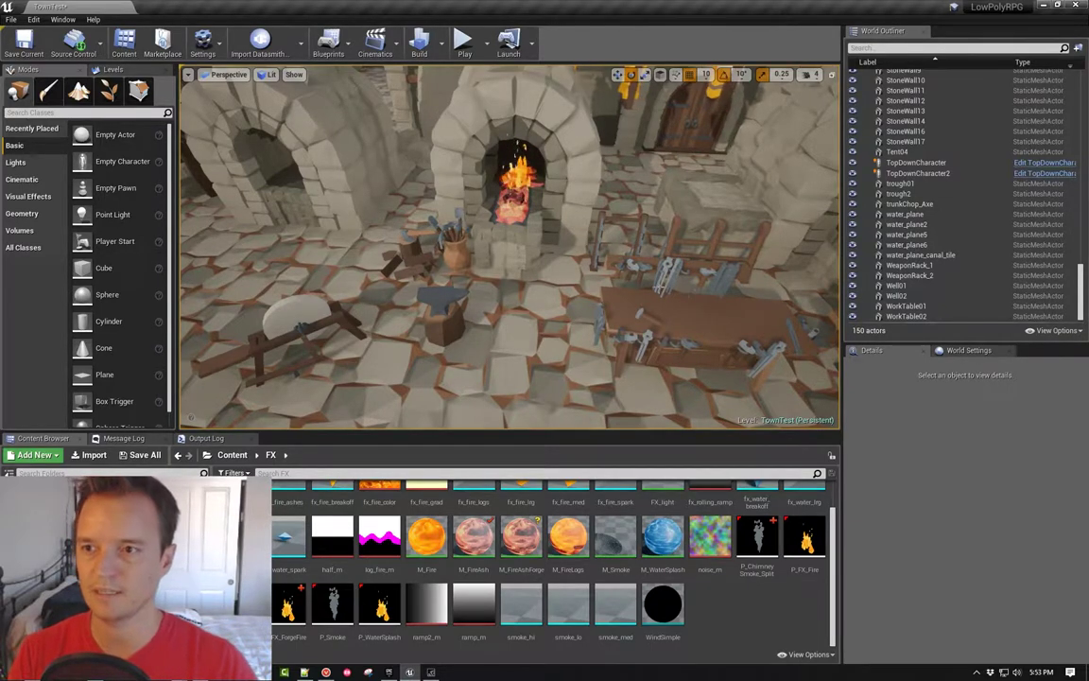
{"action": "right_click_drag", "start_coordinate": [695, 297], "coordinate": [734, 251]}
{"action": "key", "text": "w"}
{"action": "key", "text": "w"}
{"action": "mouse_move", "coordinate": [510, 245]}
{"action": "right_mouse_down"}
{"action": "mouse_move", "coordinate": [567, 267]}
{"action": "mouse_move", "coordinate": [652, 268]}
{"action": "mouse_move", "coordinate": [531, 264]}
{"action": "mouse_move", "coordinate": [520, 244]}
{"action": "mouse_move", "coordinate": [496, 250]}
{"action": "mouse_move", "coordinate": [484, 227]}
{"action": "mouse_move", "coordinate": [510, 242]}
{"action": "right_mouse_up"}
{"action": "key", "text": "e"}
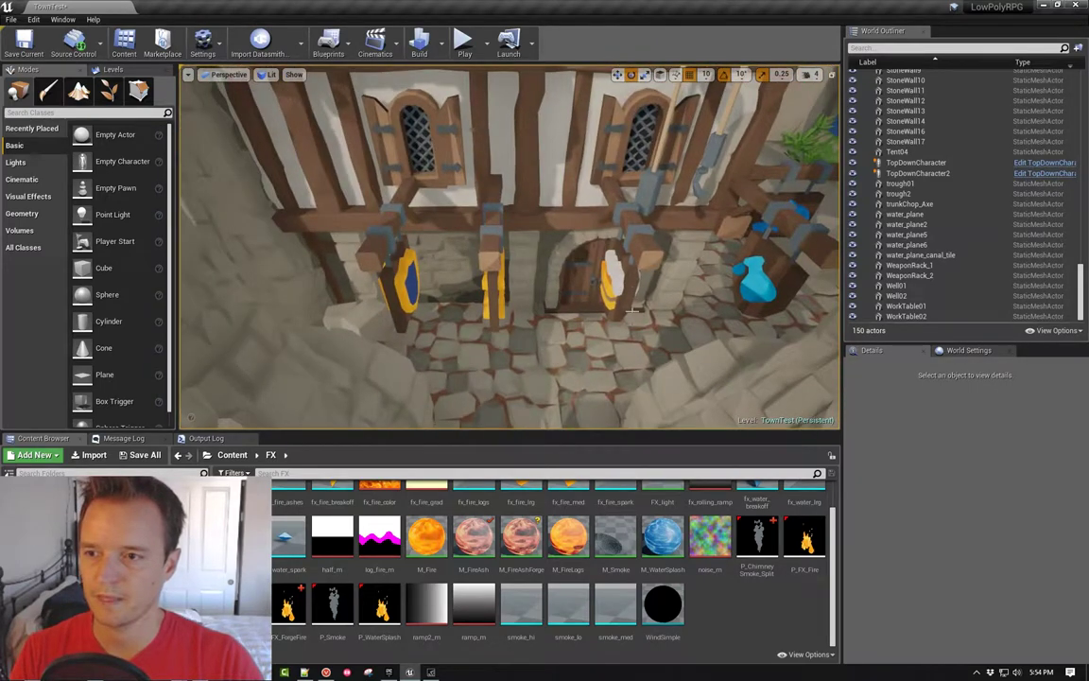
{"action": "key", "text": "s"}
{"action": "right_click_drag", "start_coordinate": [665, 248], "coordinate": [665, 214]}
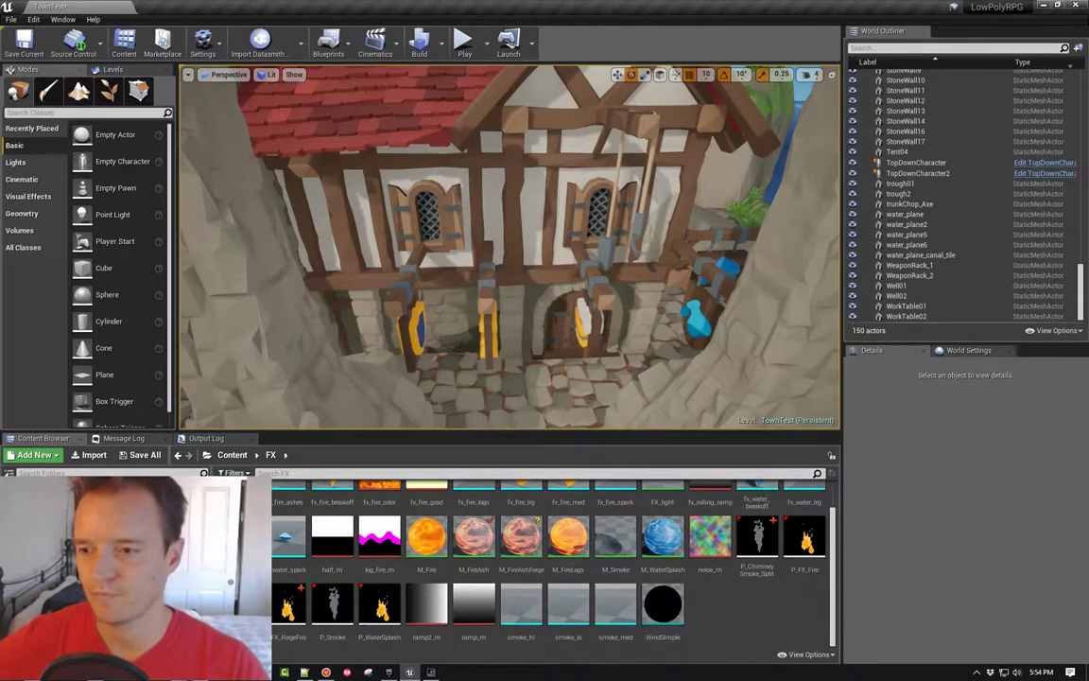
Open the pub sign's static mesh and view its UV channels 0 and 1
{"action": "left_click", "coordinate": [586, 317]}
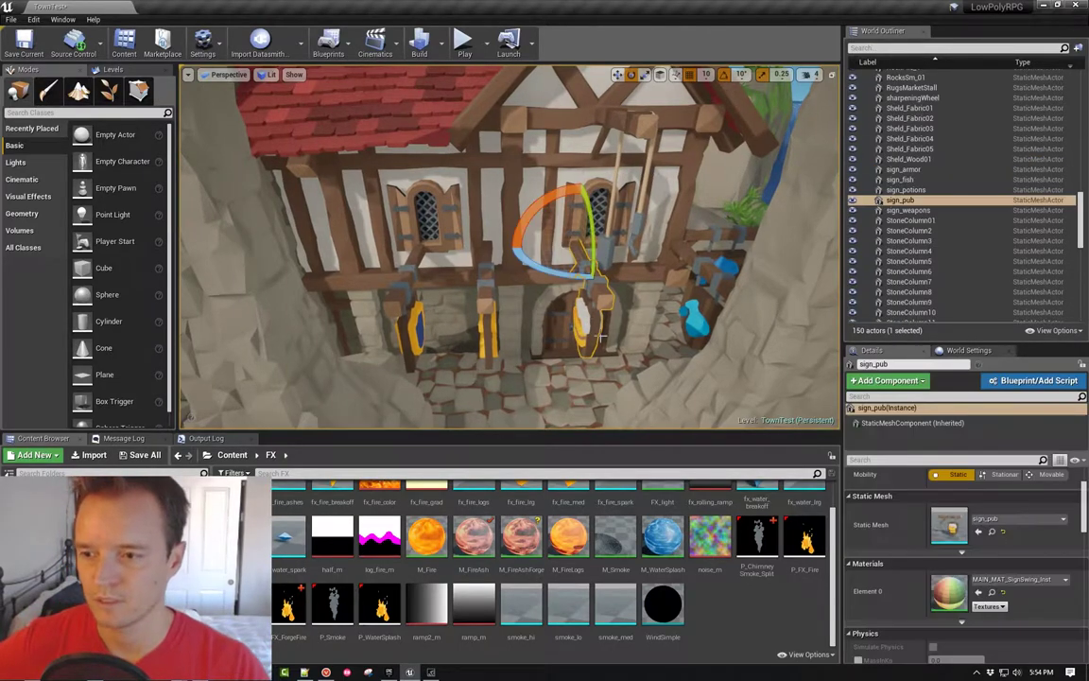
{"action": "double_click", "coordinate": [957, 528]}
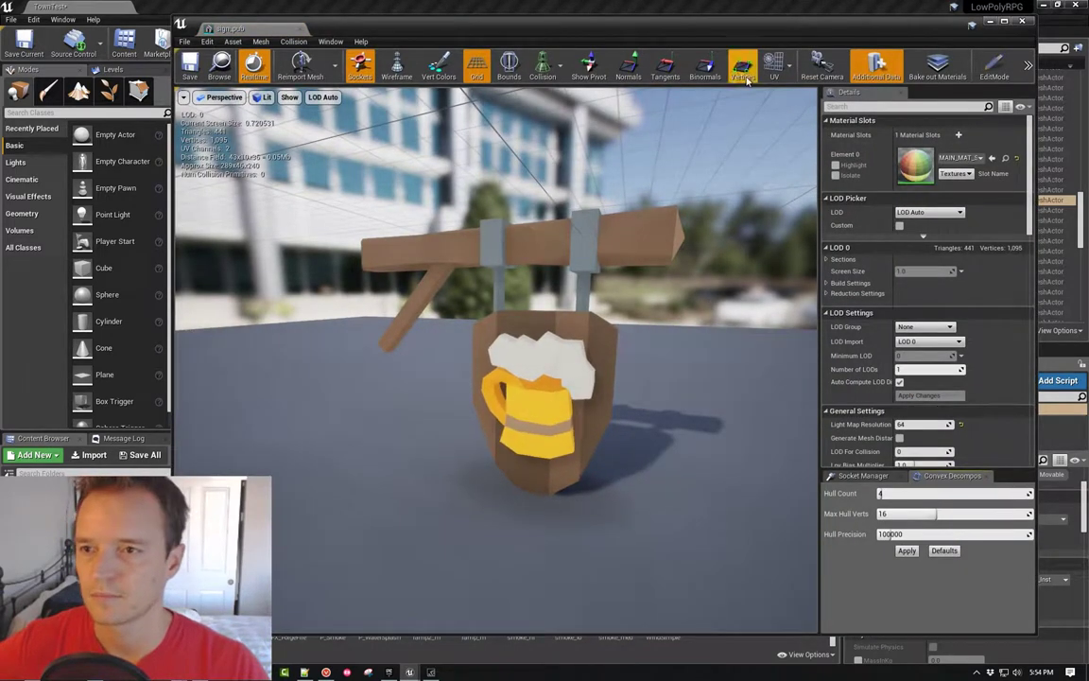
{"action": "left_click", "coordinate": [774, 74]}
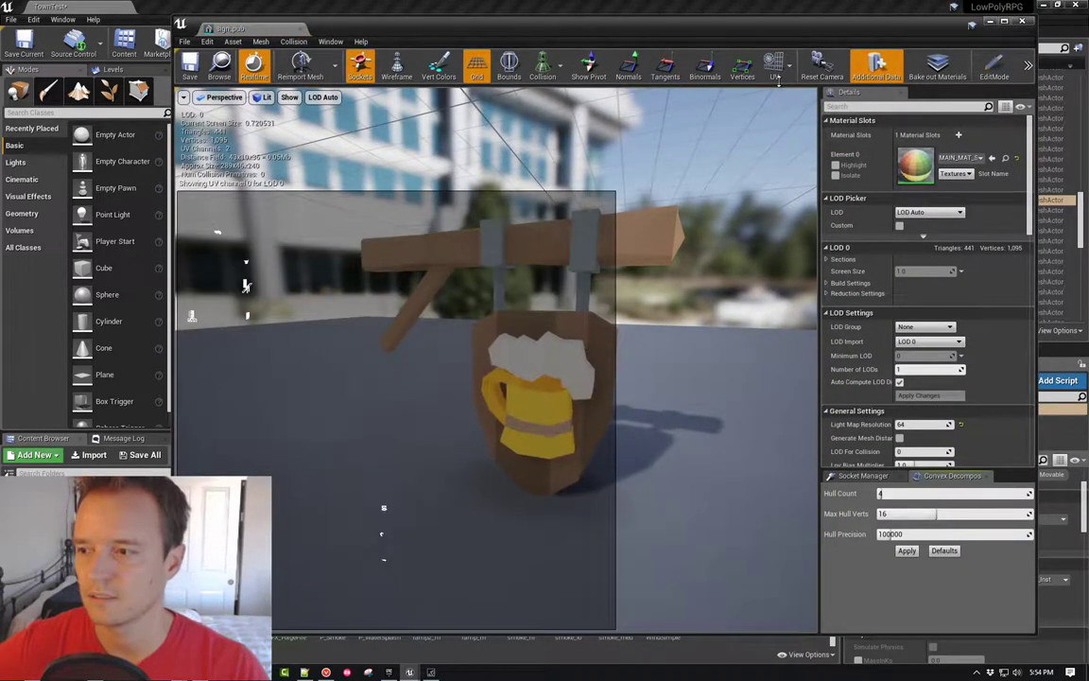
{"action": "left_click", "coordinate": [778, 83]}
{"action": "left_click", "coordinate": [780, 118]}
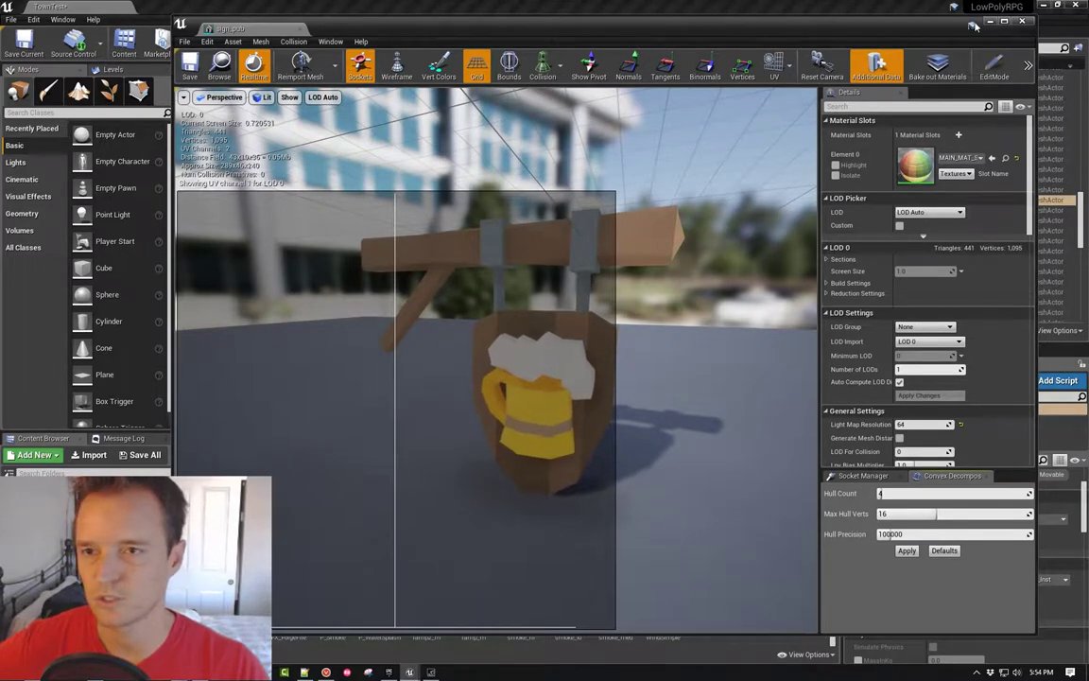
{"action": "left_click", "coordinate": [1022, 23]}
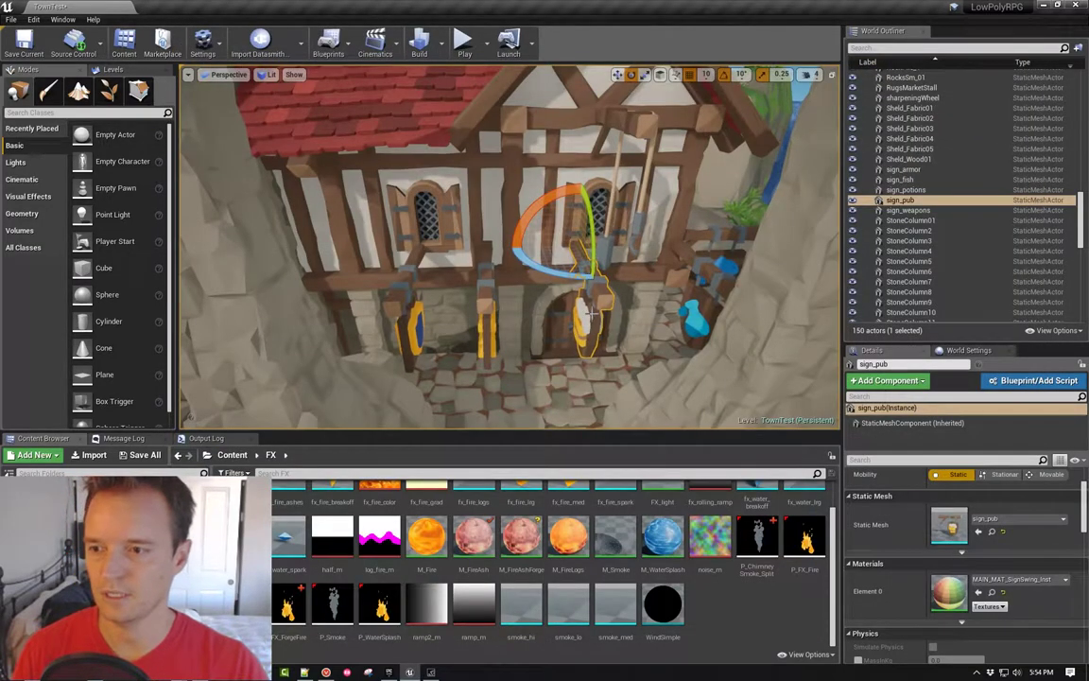
{"action": "key", "text": "Escape"}
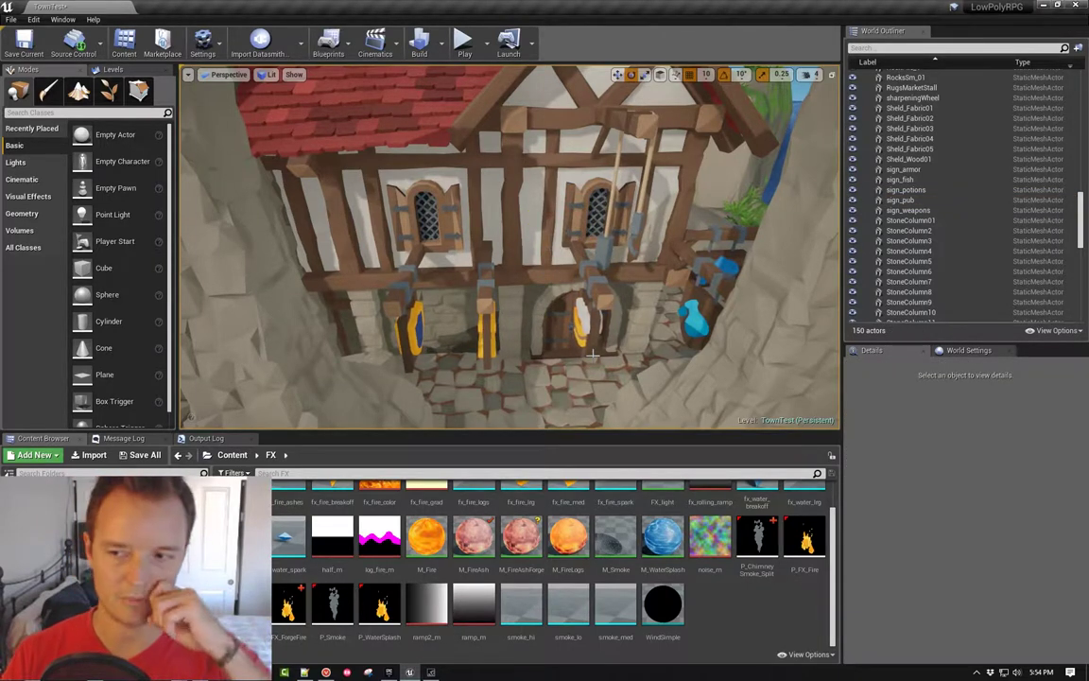
Review the scalar parameters of the pub sign's MAIN_MAT_SignSwing_Inst material instance
{"action": "left_click", "coordinate": [583, 321]}
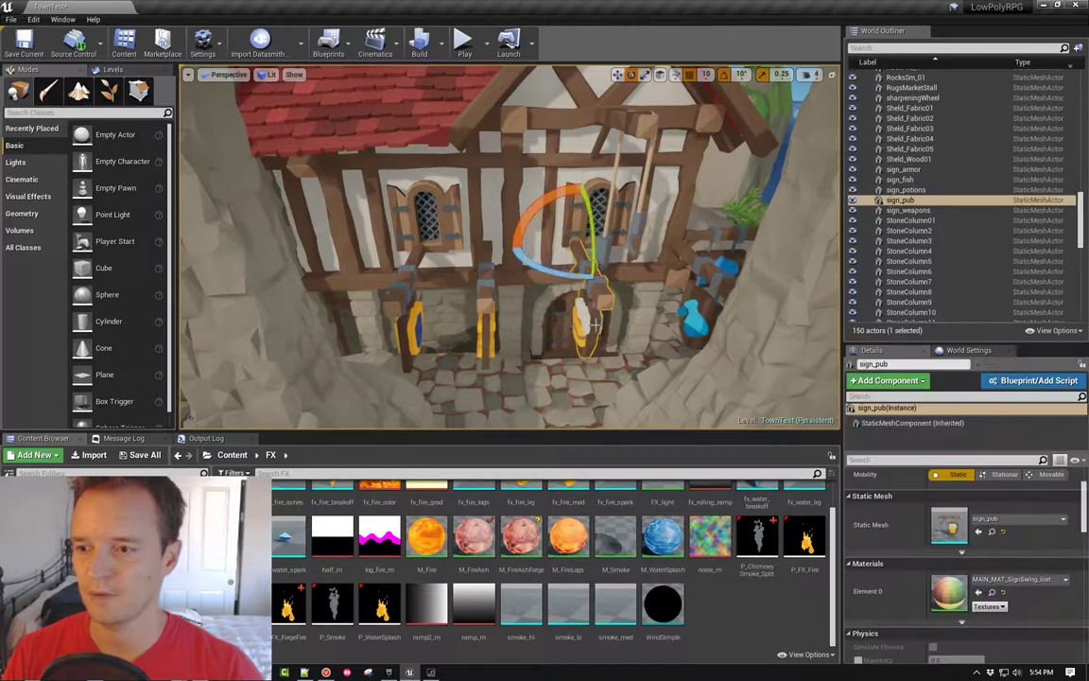
{"action": "double_click", "coordinate": [945, 595]}
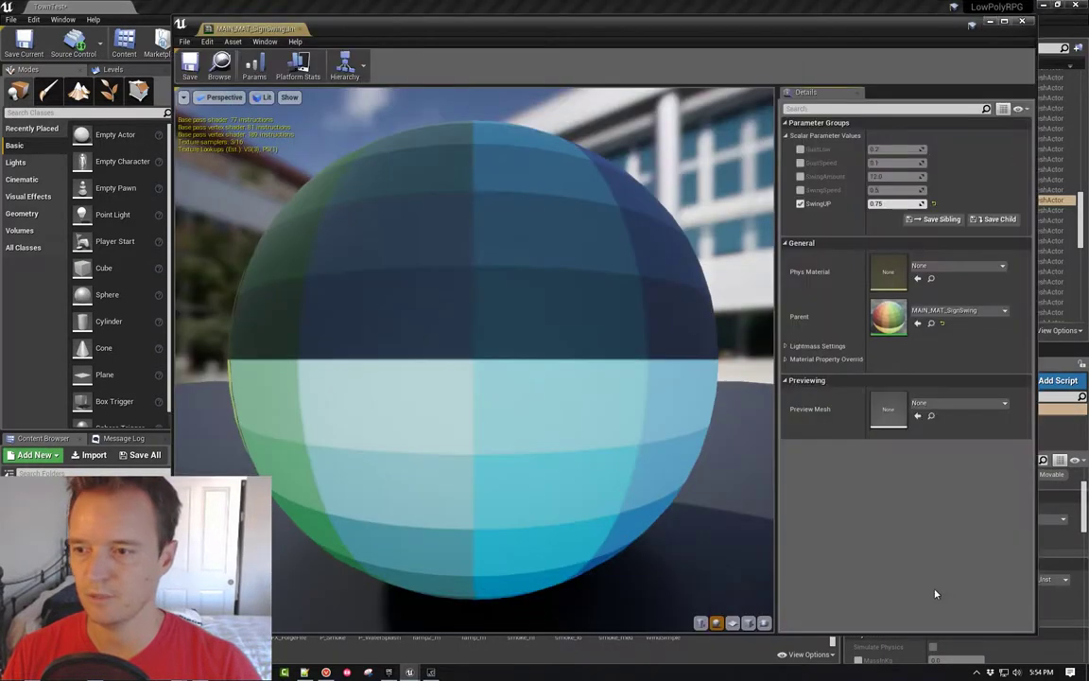
{"action": "left_click", "coordinate": [1022, 20]}
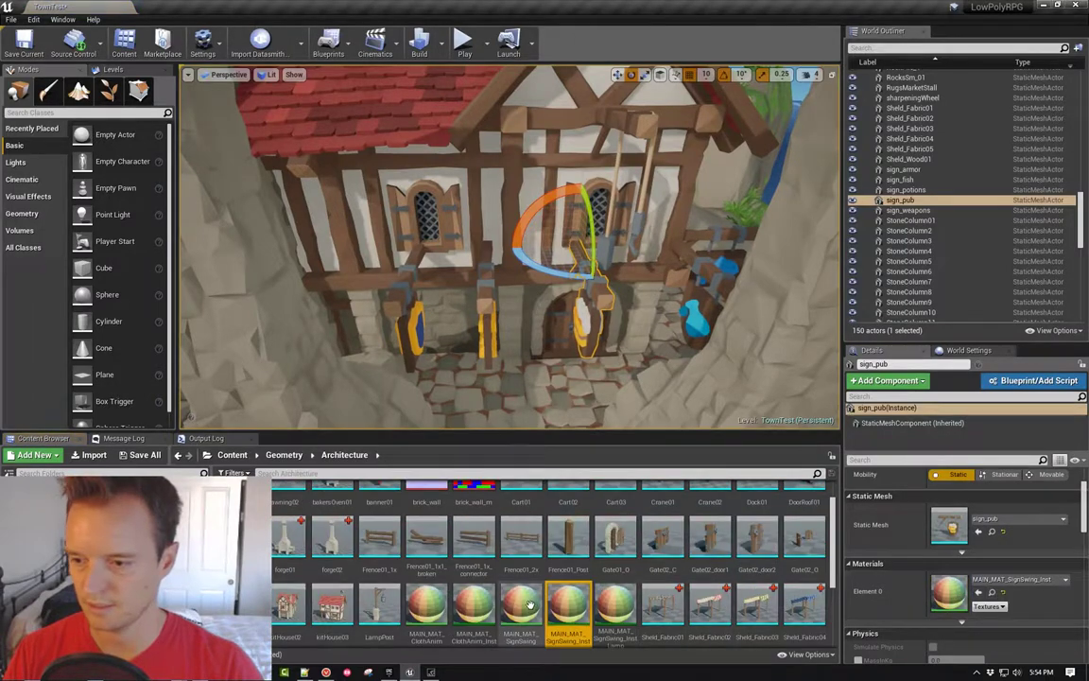
Open the parent material MAIN_MAT_SignSwing and examine the node network feeding its World Position Offset
{"action": "double_click", "coordinate": [523, 605]}
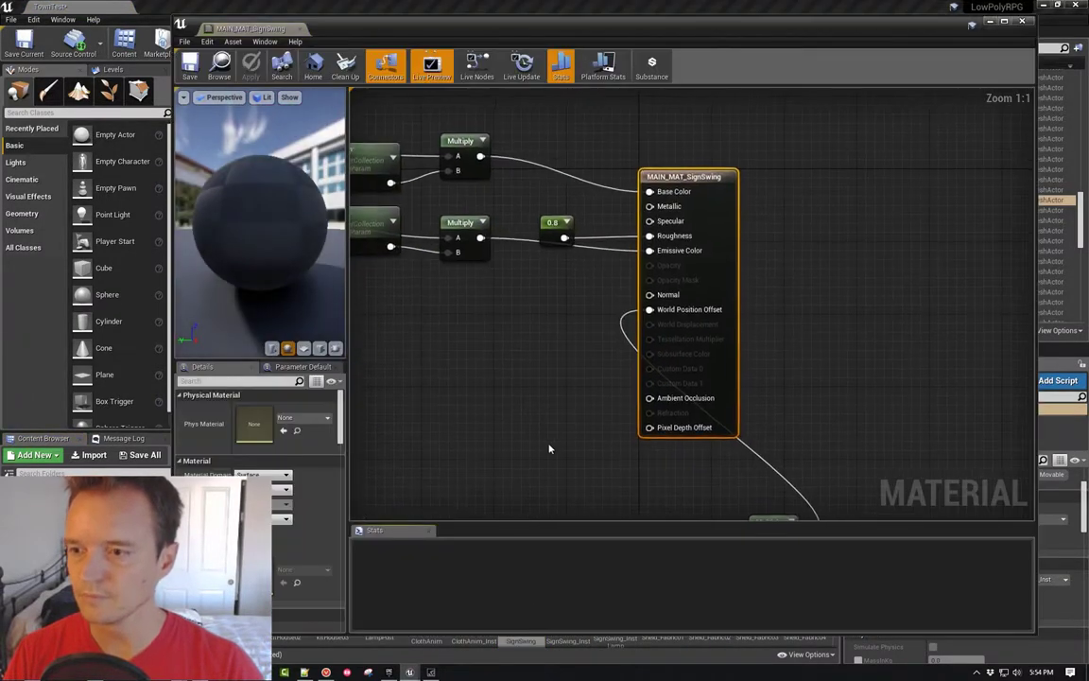
{"action": "scroll", "coordinate": [661, 312], "scroll_direction": "down", "scroll_amount": 4}
{"action": "right_click_drag", "start_coordinate": [844, 238], "coordinate": [1037, 230]}
{"action": "right_click_drag", "start_coordinate": [561, 228], "coordinate": [764, 235]}
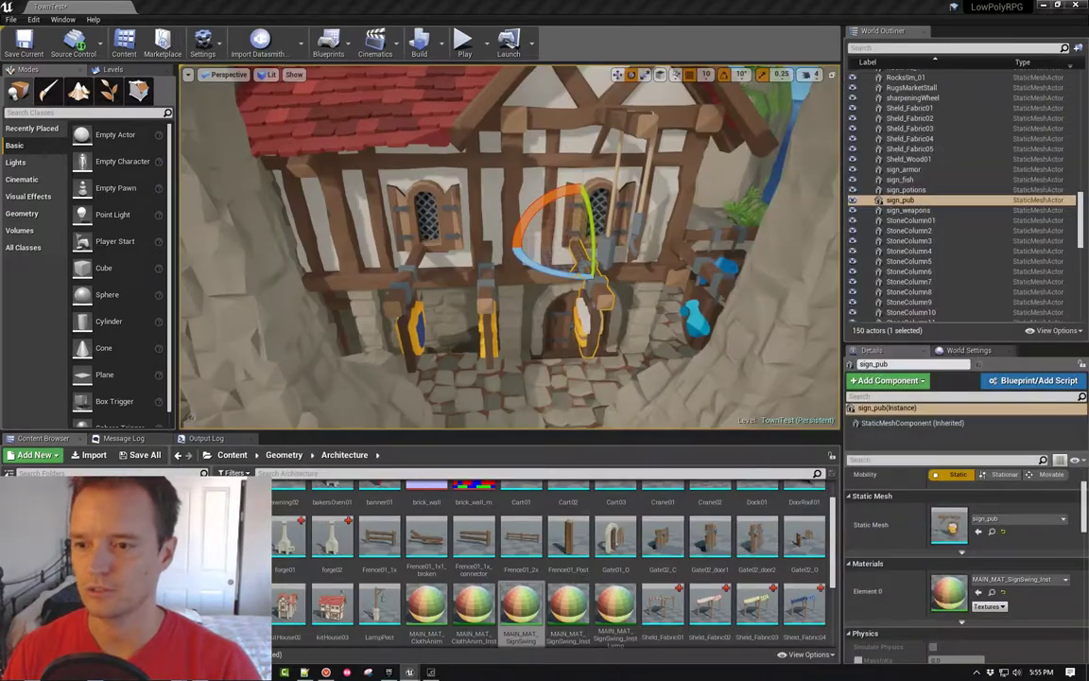
Hide the forge01 and forge02 meshes to clear the view of the hanging signs
{"action": "left_click", "coordinate": [790, 284]}
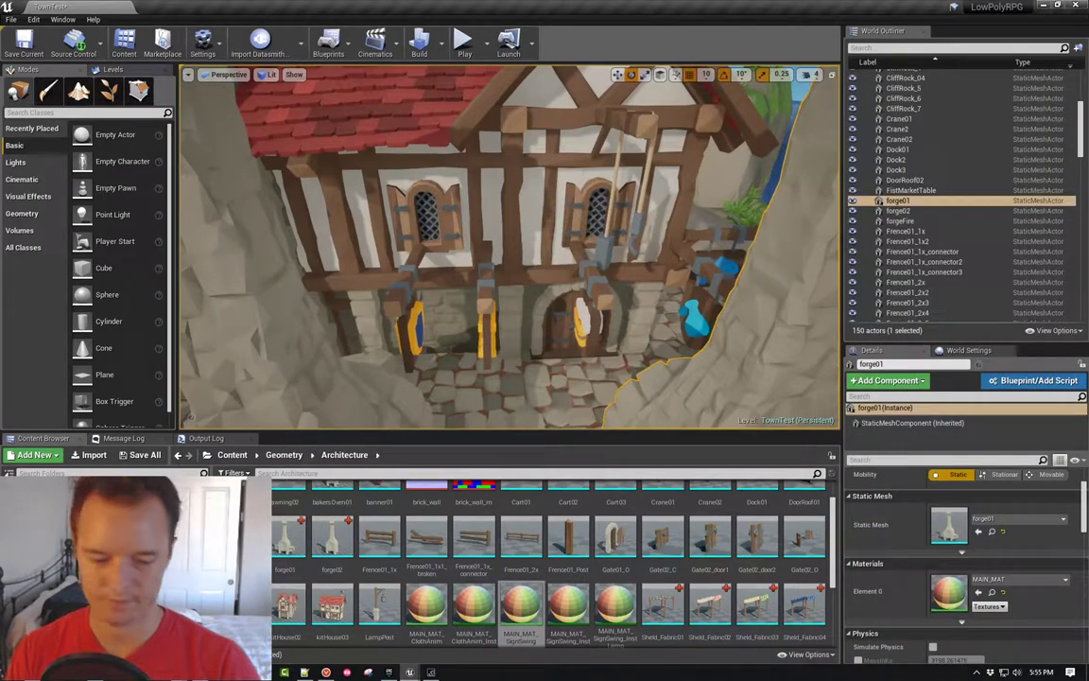
{"action": "left_click", "coordinate": [852, 200]}
{"action": "left_click", "coordinate": [350, 366]}
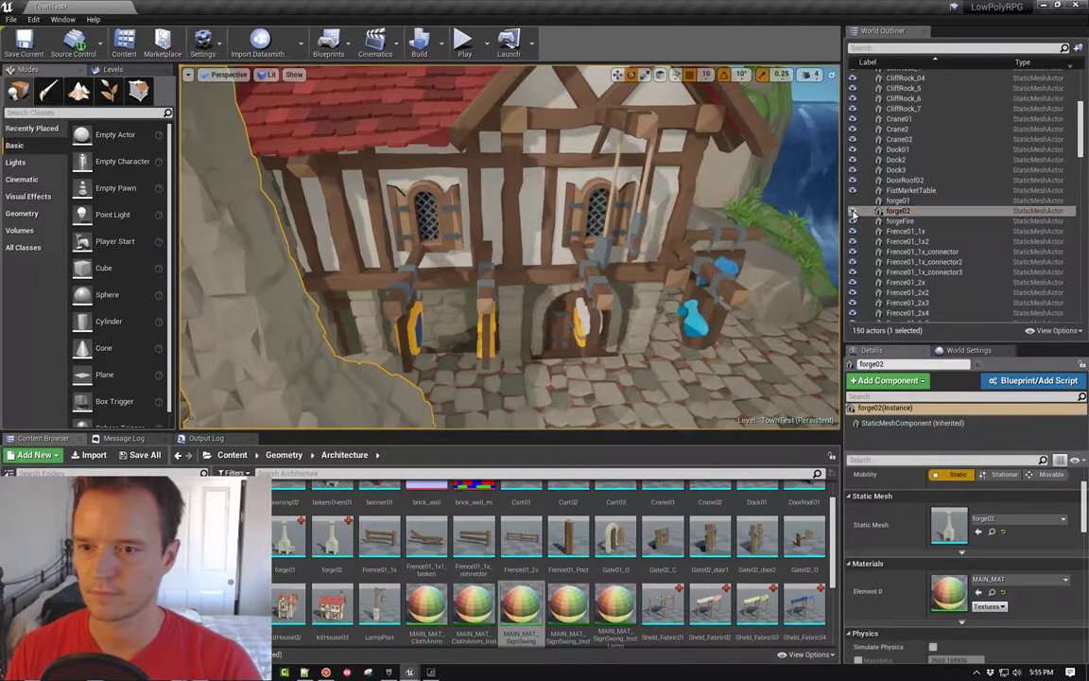
{"action": "left_click", "coordinate": [852, 210]}
{"action": "right_click_drag", "start_coordinate": [605, 256], "coordinate": [652, 270]}
{"action": "right_click_drag", "start_coordinate": [369, 357], "coordinate": [361, 355]}
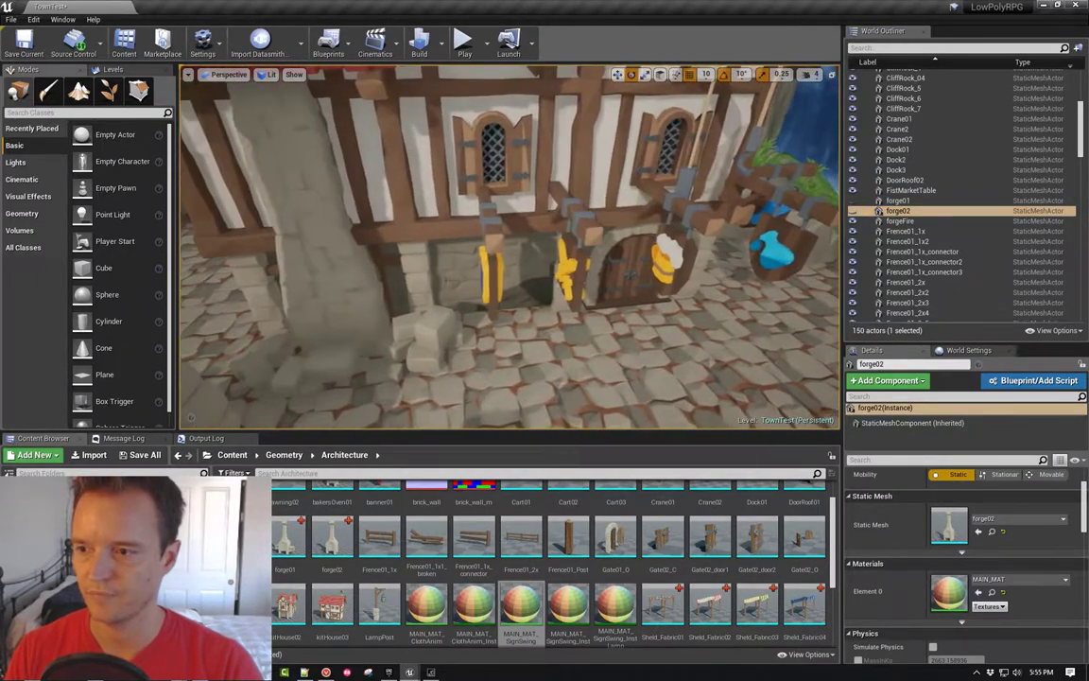
Bring back the MAIN_MAT_SignSwing material graph and examine the "Gusts, break of constant movement" node group
{"action": "right_click_drag", "start_coordinate": [510, 247], "coordinate": [526, 232]}
{"action": "right_click_drag", "start_coordinate": [696, 319], "coordinate": [651, 324]}
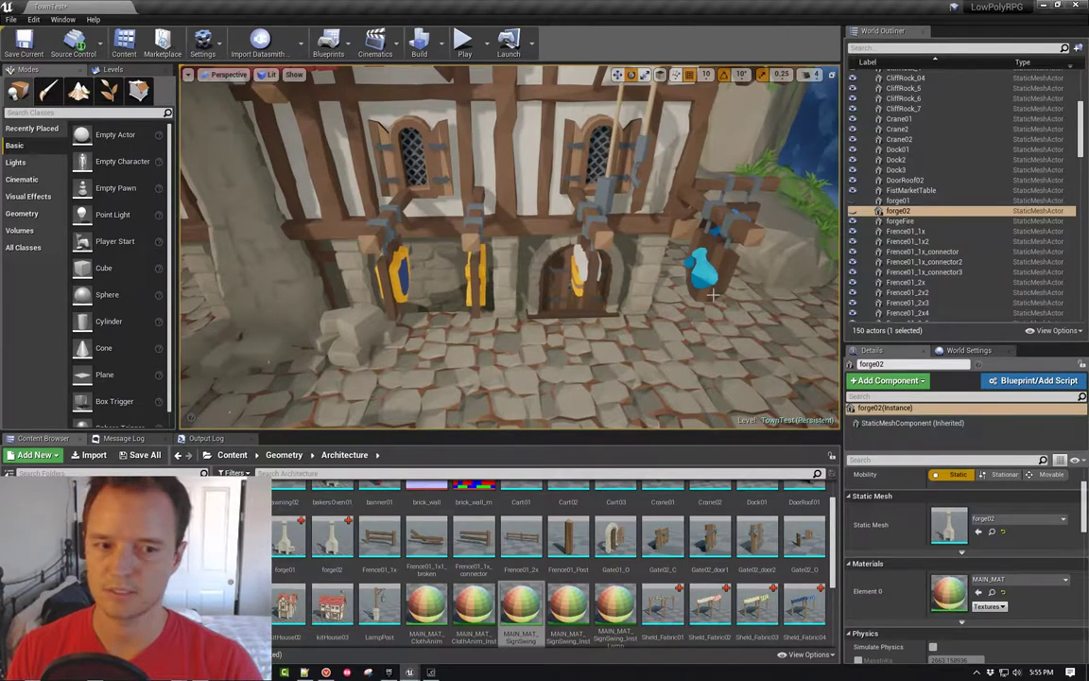
{"action": "left_click_drag", "start_coordinate": [1088, 73], "coordinate": [523, 43]}
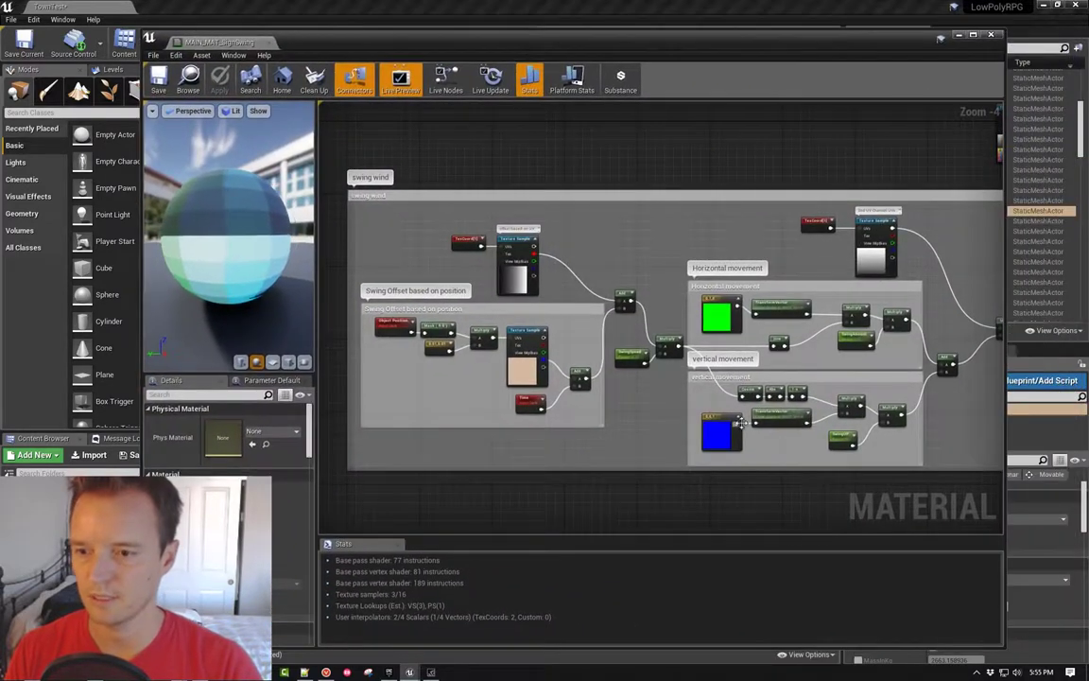
{"action": "right_click_drag", "start_coordinate": [753, 454], "coordinate": [480, 308]}
{"action": "right_click_drag", "start_coordinate": [767, 331], "coordinate": [670, 416]}
{"action": "right_click_drag", "start_coordinate": [433, 417], "coordinate": [863, 426]}
{"action": "right_click_drag", "start_coordinate": [992, 405], "coordinate": [511, 417]}
{"action": "scroll", "coordinate": [610, 394], "scroll_direction": "up", "scroll_amount": 2}
{"action": "right_click_drag", "start_coordinate": [737, 371], "coordinate": [593, 432]}
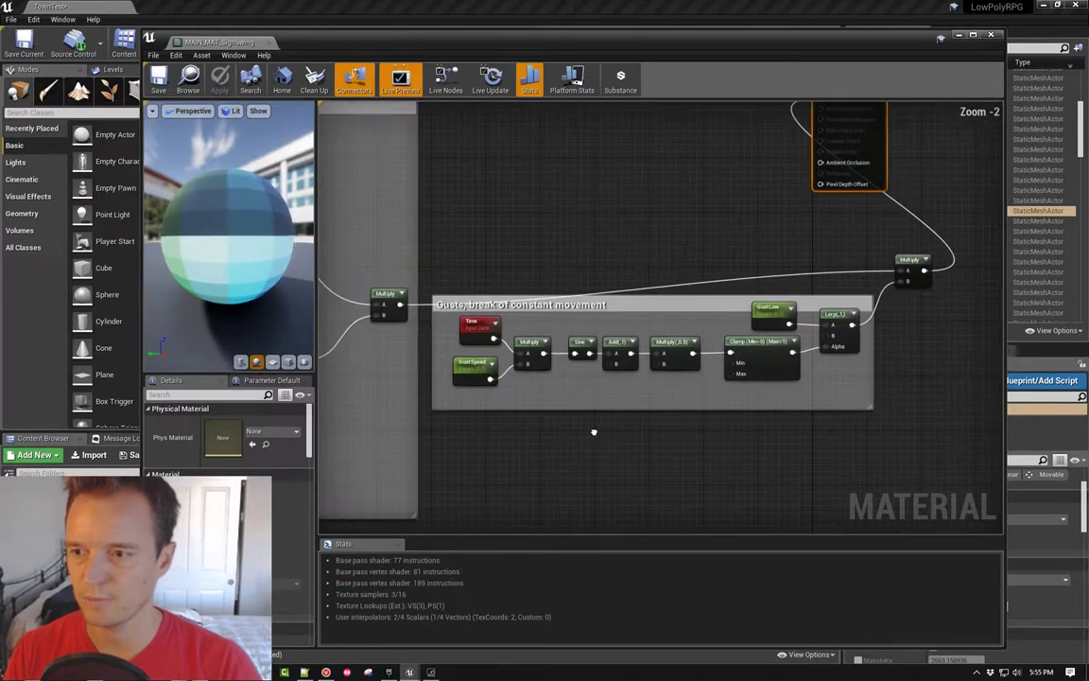
{"action": "scroll", "coordinate": [605, 420], "scroll_direction": "down", "scroll_amount": 1}
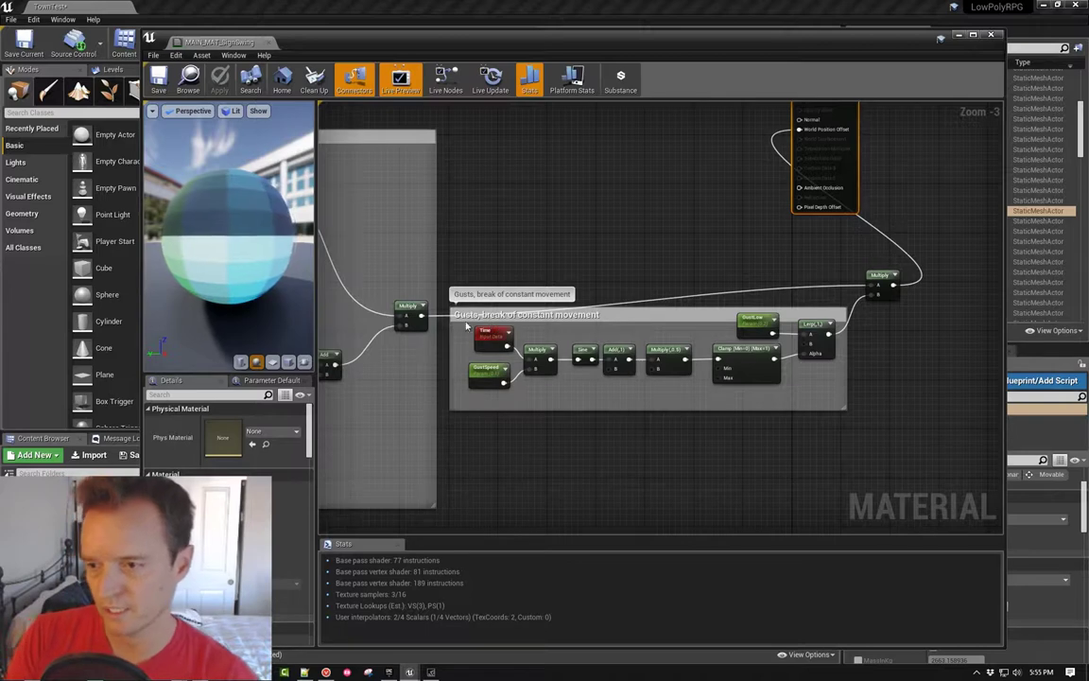
{"action": "left_click_drag", "start_coordinate": [454, 433], "coordinate": [858, 289]}
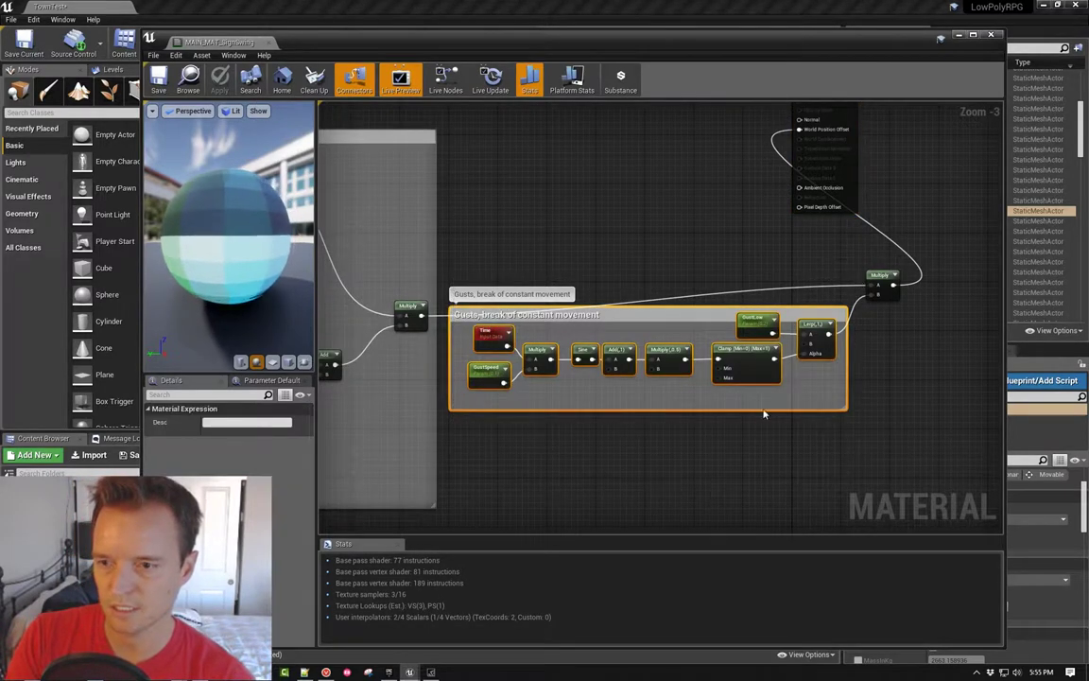
Inspect the green constant vector, TransformVector, Sine and Cosine nodes in the Horizontal movement and vertical movement groups
{"action": "right_click_drag", "start_coordinate": [523, 437], "coordinate": [844, 430]}
{"action": "right_click_drag", "start_coordinate": [590, 413], "coordinate": [877, 416]}
{"action": "left_click", "coordinate": [739, 245]}
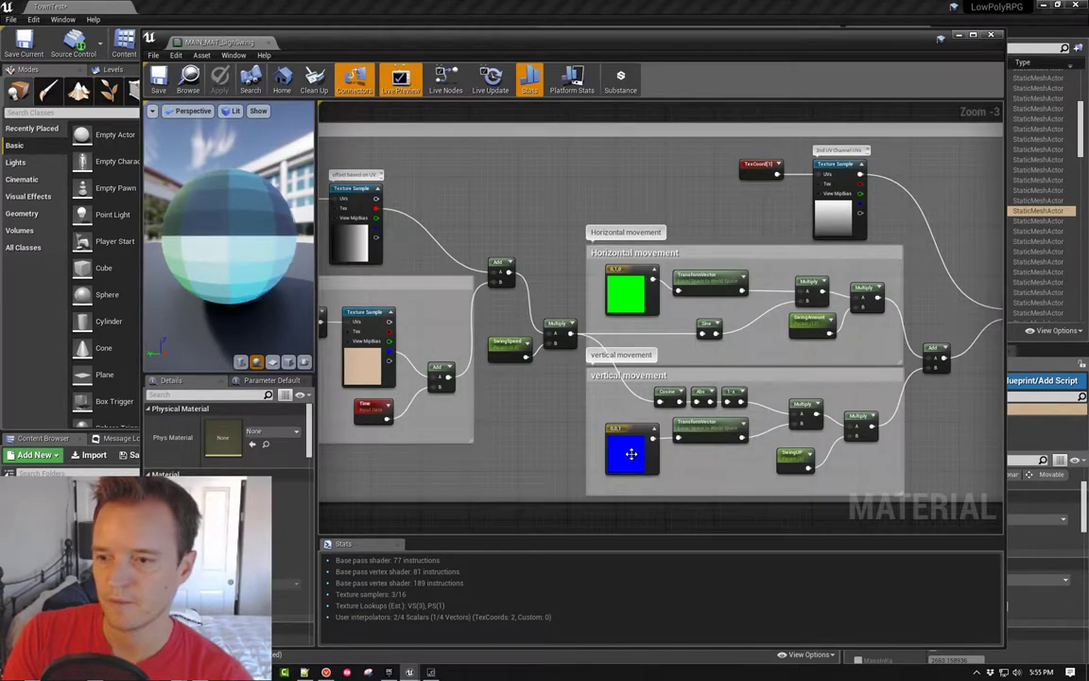
{"action": "left_click", "coordinate": [622, 295]}
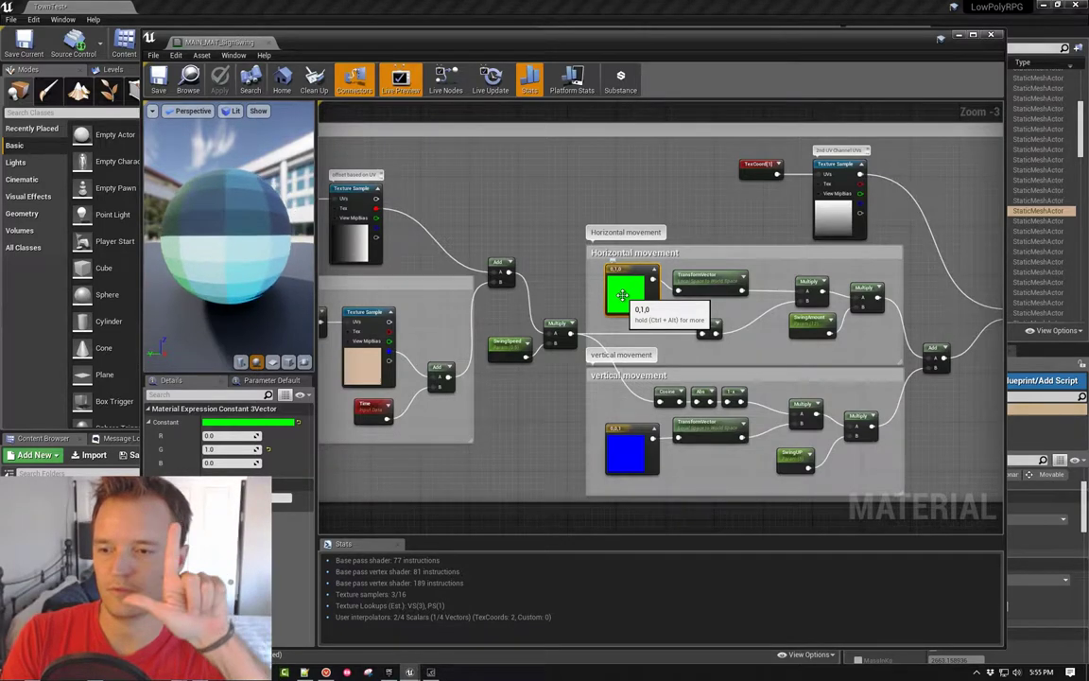
{"action": "left_click", "coordinate": [709, 424]}
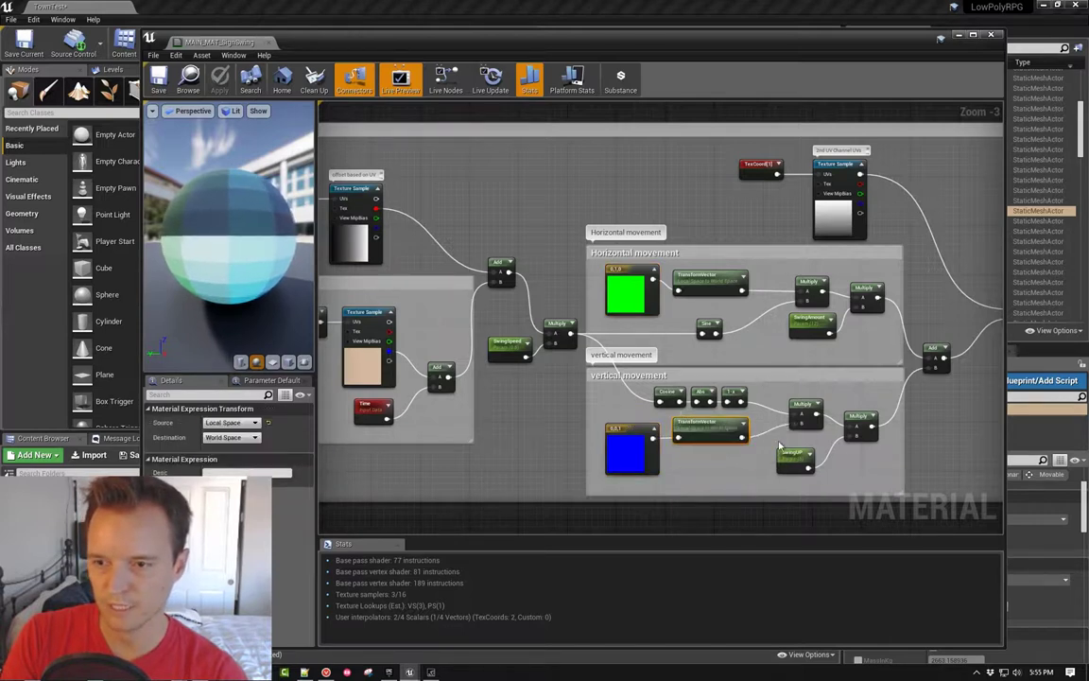
{"action": "left_click", "coordinate": [704, 323]}
{"action": "left_click", "coordinate": [668, 391]}
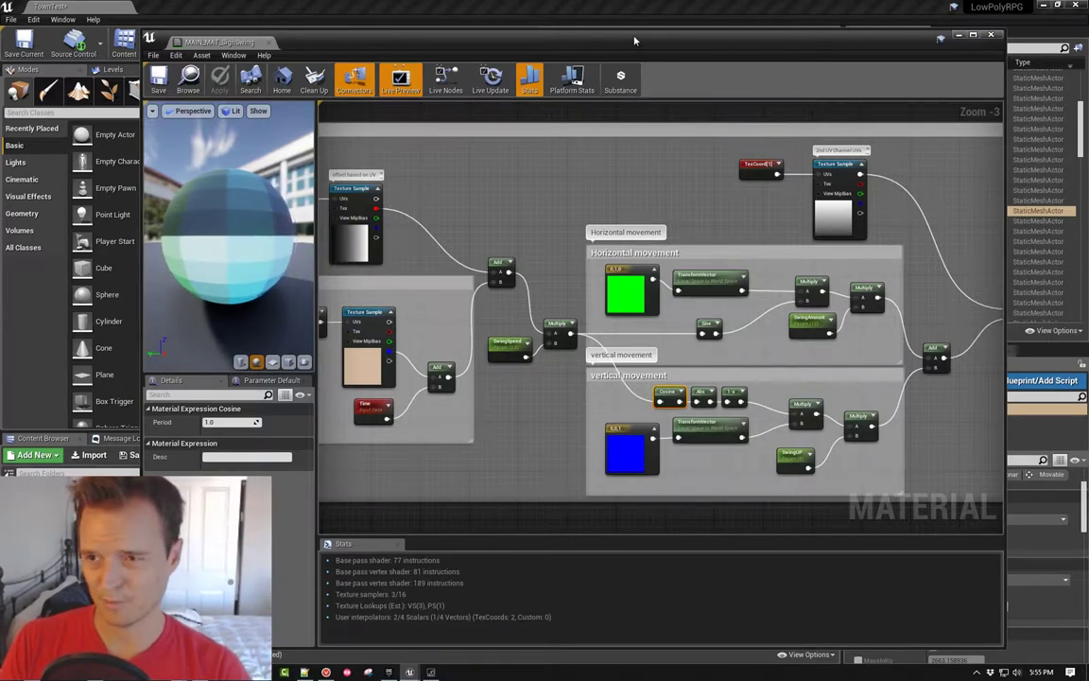
{"action": "left_click_drag", "start_coordinate": [634, 41], "coordinate": [1088, 40]}
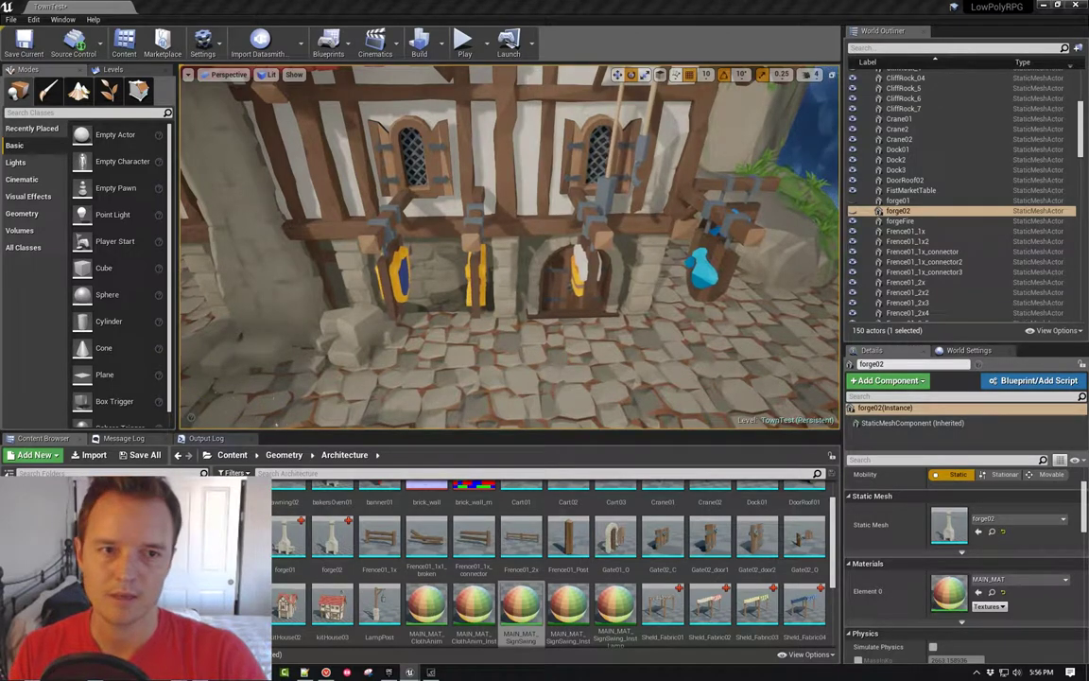
Review the "Swing Offset based on position" group and the whole swing wind network, then return to the hanging signs in the level
{"action": "left_click_drag", "start_coordinate": [1088, 64], "coordinate": [612, 65]}
{"action": "right_click_drag", "start_coordinate": [625, 294], "coordinate": [806, 288]}
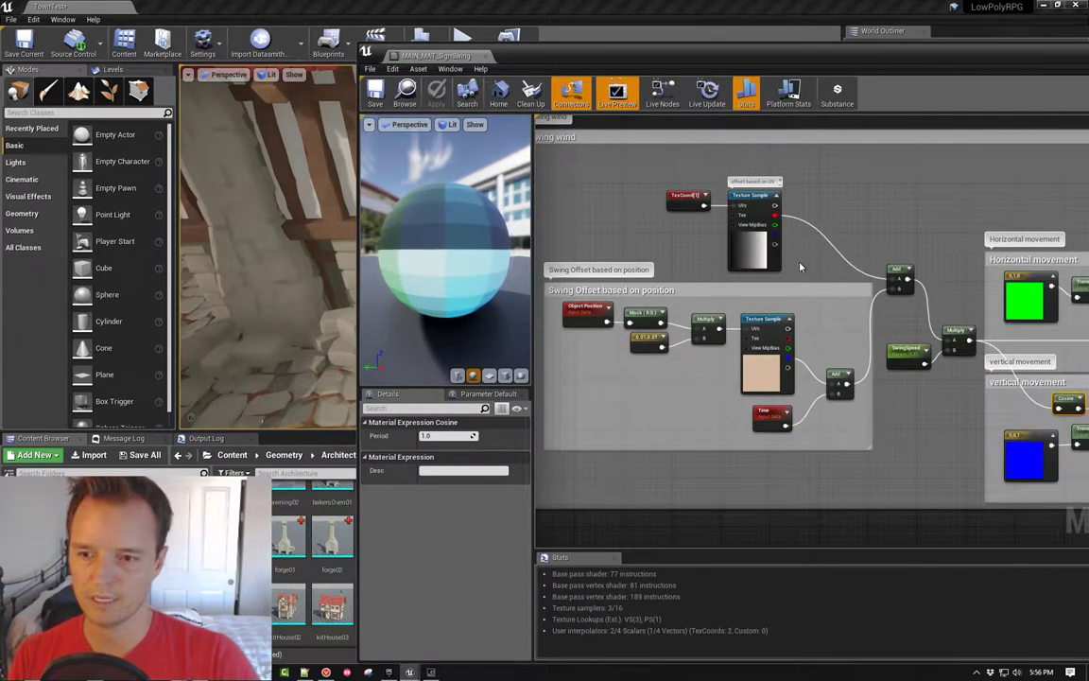
{"action": "left_click_drag", "start_coordinate": [878, 56], "coordinate": [687, 39]}
{"action": "right_click_drag", "start_coordinate": [730, 271], "coordinate": [610, 283]}
{"action": "scroll", "coordinate": [609, 284], "scroll_direction": "down", "scroll_amount": 2}
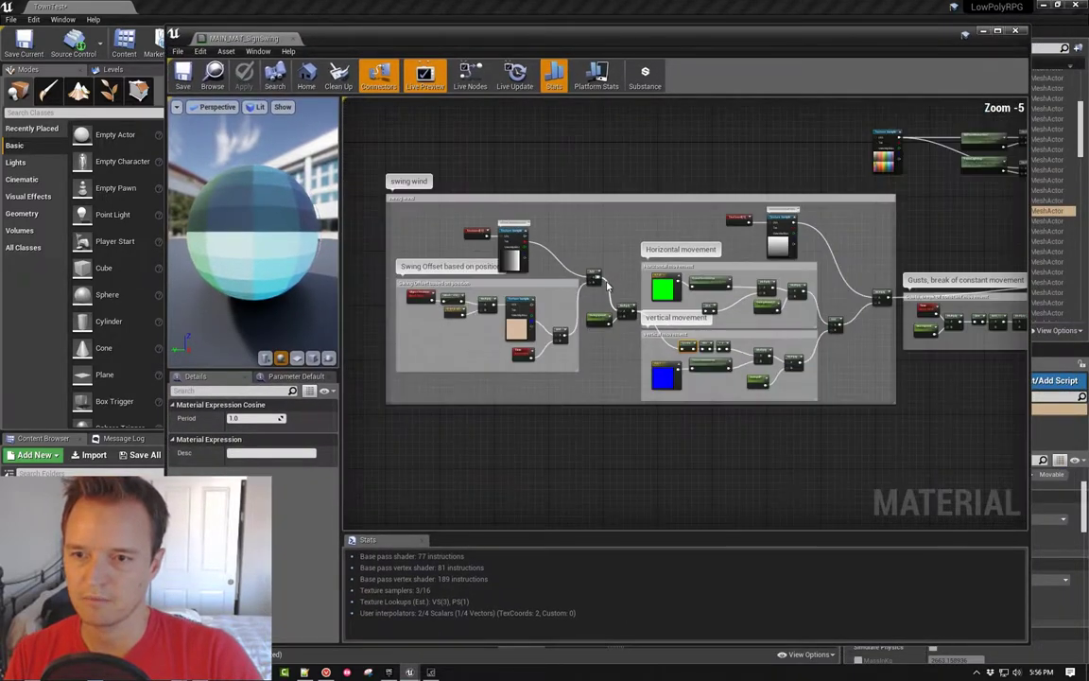
{"action": "right_click_drag", "start_coordinate": [813, 282], "coordinate": [676, 314]}
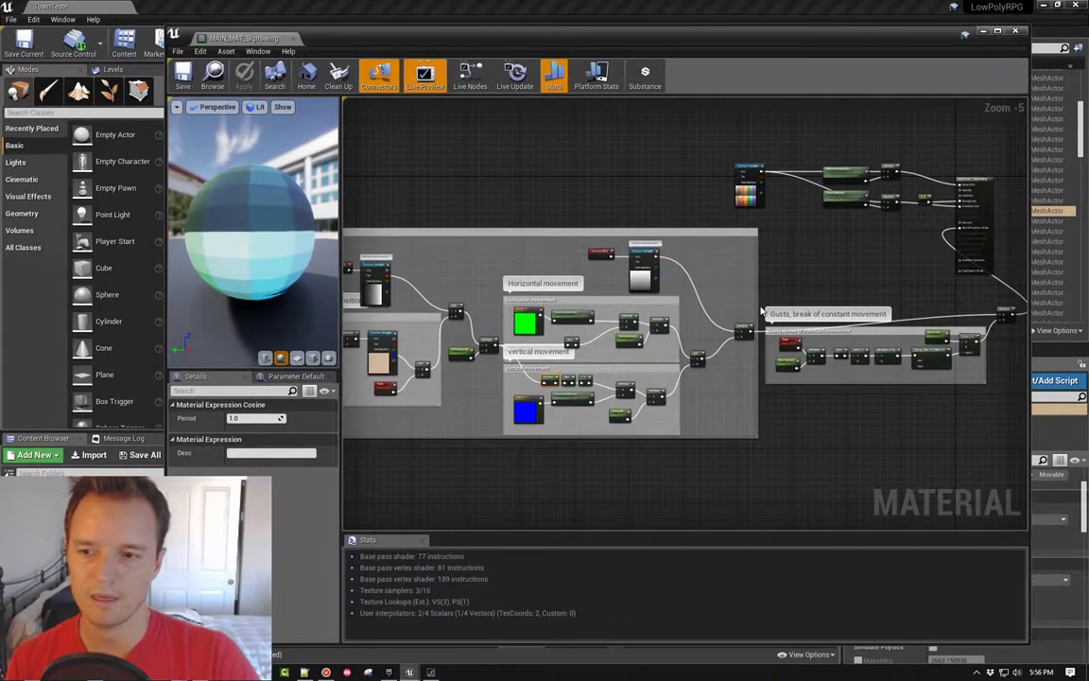
{"action": "left_click_drag", "start_coordinate": [676, 36], "coordinate": [1088, 27]}
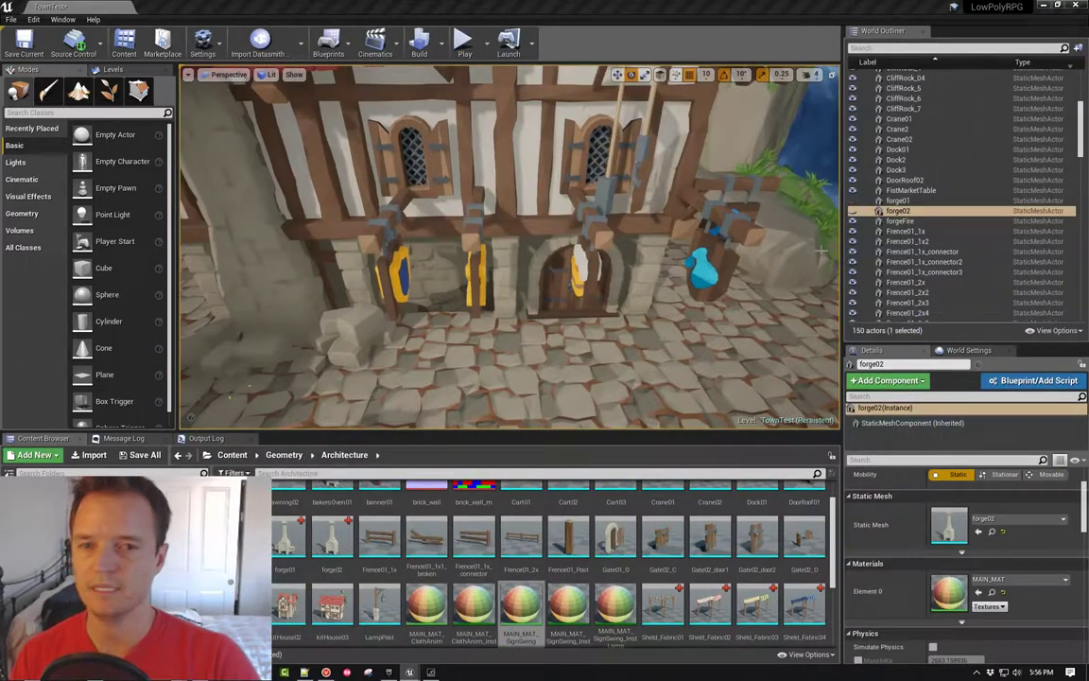
Open the static mesh of the Crane01 hoist on the house gable, view its UV channel 1, and close it
{"action": "right_click_drag", "start_coordinate": [595, 257], "coordinate": [610, 203]}
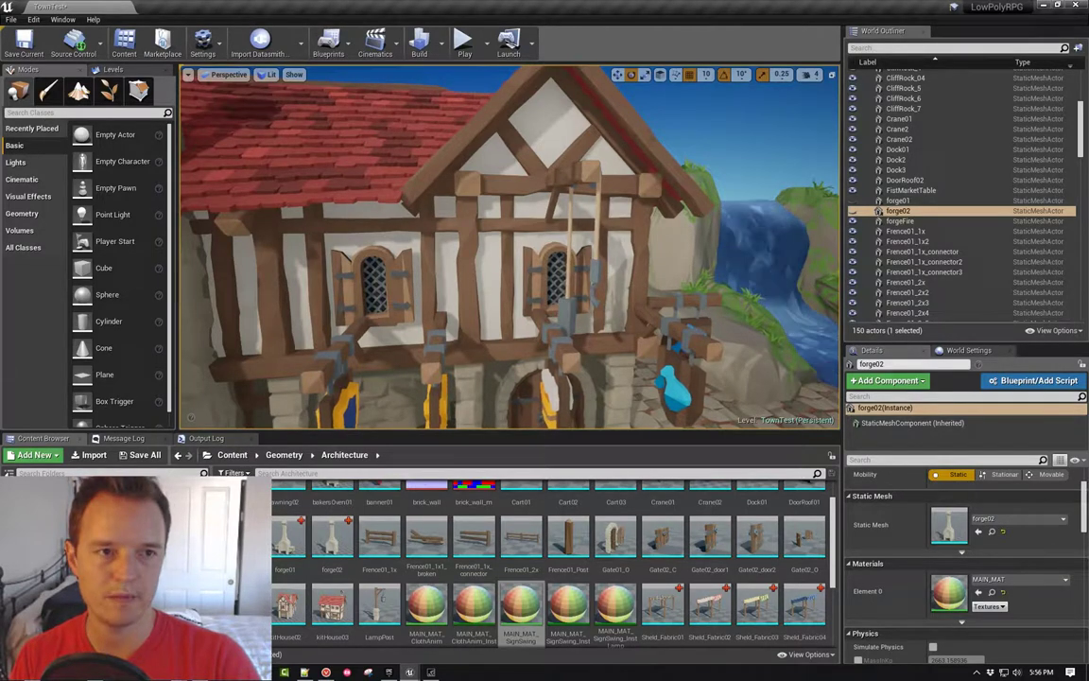
{"action": "mouse_move", "coordinate": [1088, 87]}
{"action": "left_mouse_down"}
{"action": "mouse_move", "coordinate": [773, 85]}
{"action": "mouse_move", "coordinate": [1088, 86]}
{"action": "left_mouse_up"}
{"action": "left_click", "coordinate": [585, 174]}
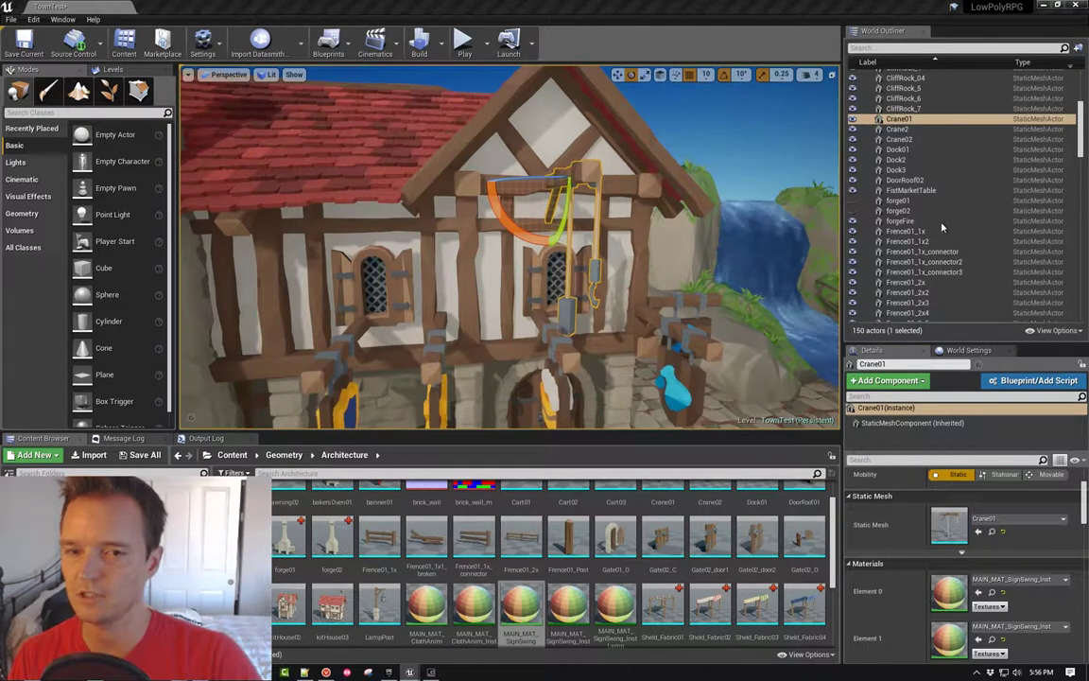
{"action": "left_click_drag", "start_coordinate": [1088, 34], "coordinate": [514, 33]}
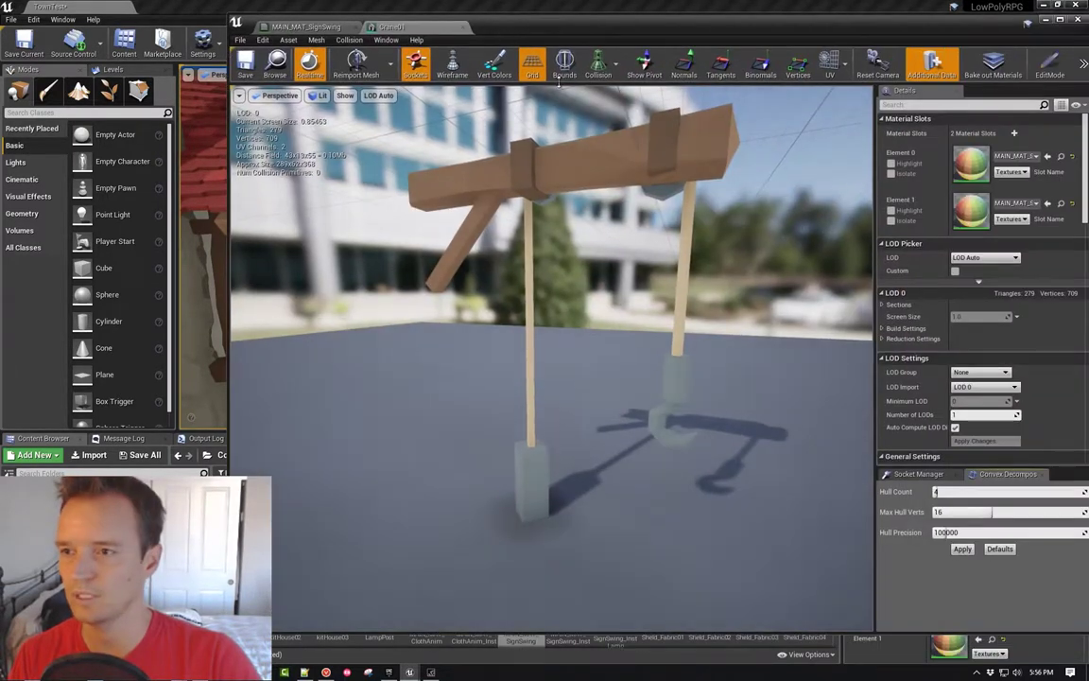
{"action": "left_click", "coordinate": [826, 68]}
{"action": "left_click", "coordinate": [836, 116]}
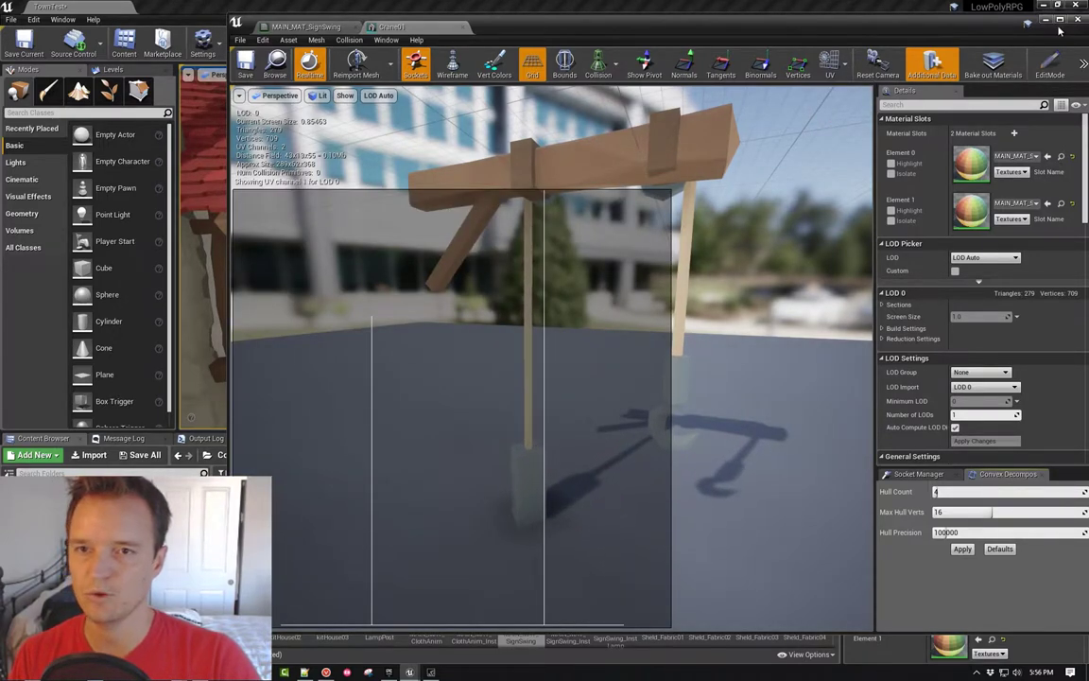
{"action": "left_click_drag", "start_coordinate": [1059, 31], "coordinate": [974, 35]}
{"action": "left_click", "coordinate": [992, 22]}
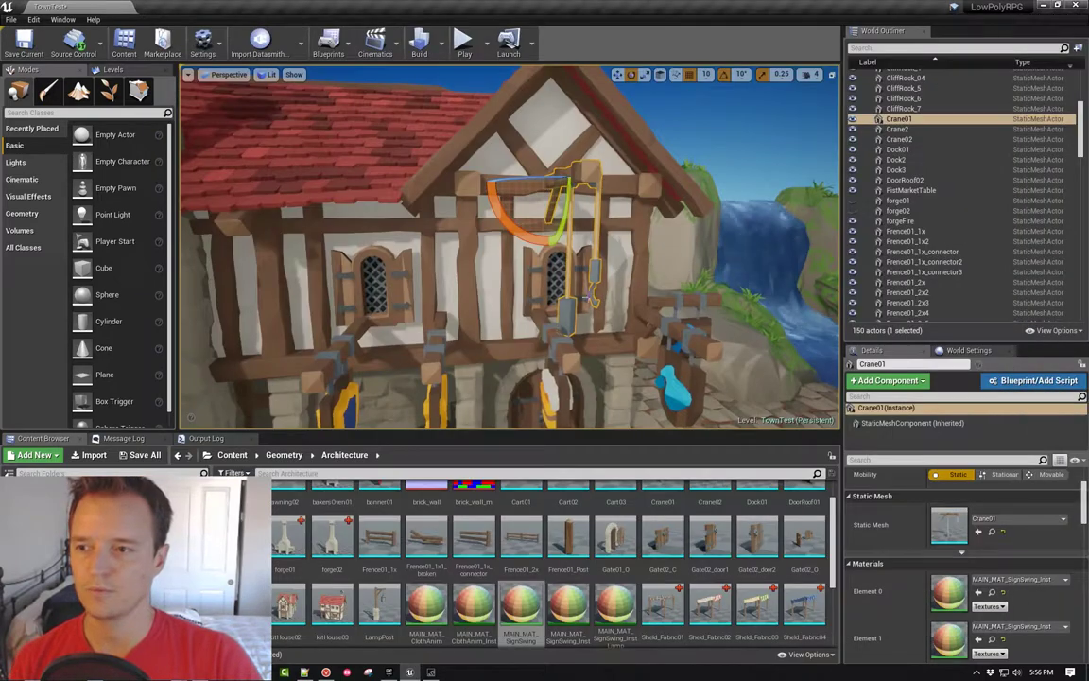
Look at the fish sign, clear the selection, and tour the town past the market stalls to the hanging lantern
{"action": "key", "text": "Escape"}
{"action": "right_click_drag", "start_coordinate": [589, 170], "coordinate": [515, 263]}
{"action": "left_click", "coordinate": [653, 275]}
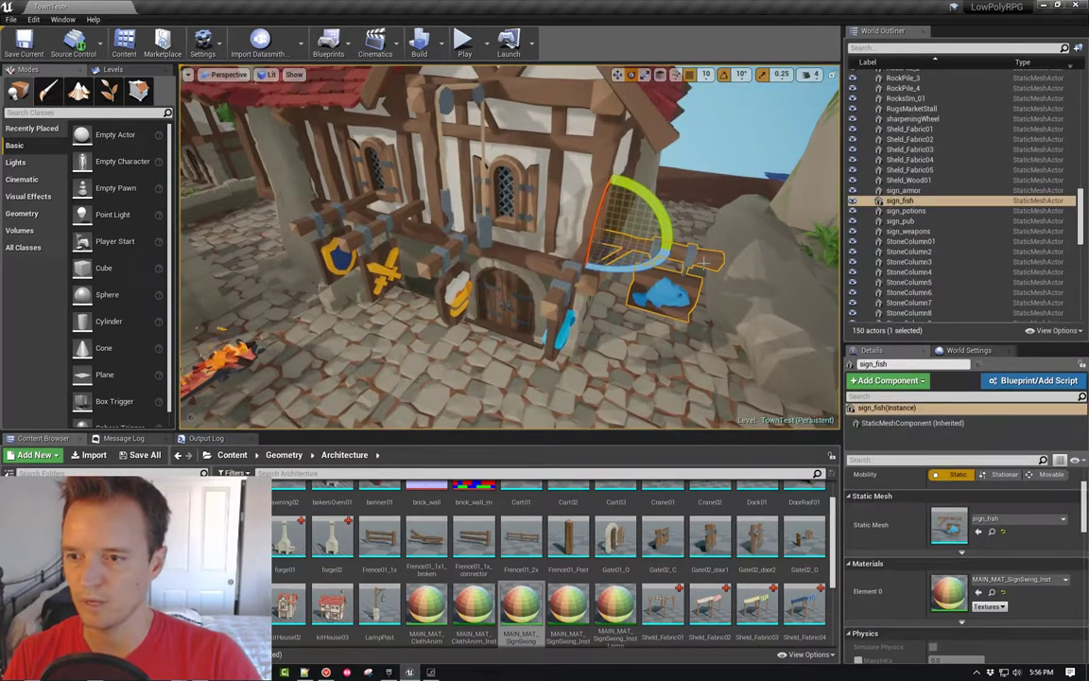
{"action": "key", "text": "Escape"}
{"action": "right_click_drag", "start_coordinate": [704, 262], "coordinate": [515, 215]}
{"action": "key", "text": "w"}
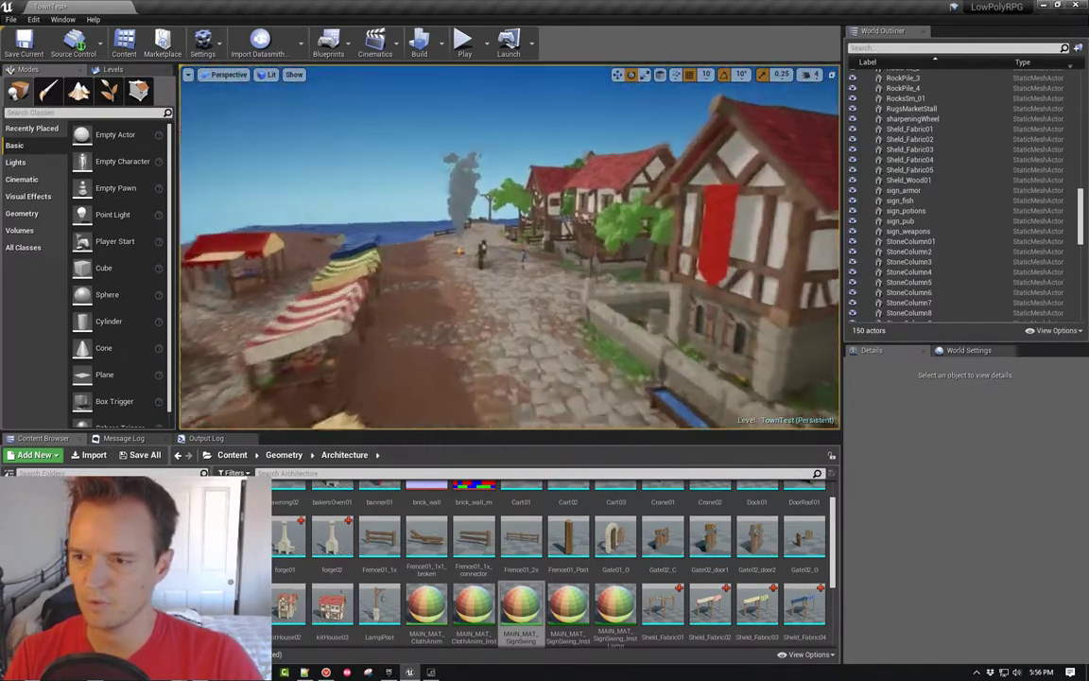
{"action": "mouse_move", "coordinate": [525, 269]}
{"action": "right_mouse_down"}
{"action": "mouse_move", "coordinate": [613, 275]}
{"action": "mouse_move", "coordinate": [539, 276]}
{"action": "right_mouse_up"}
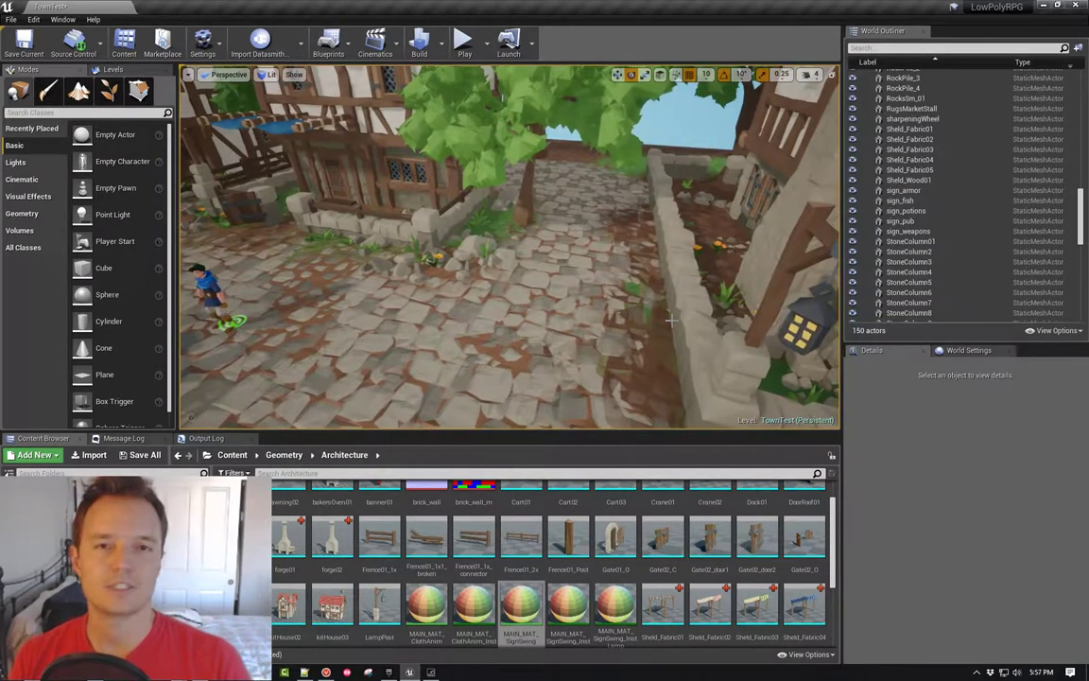